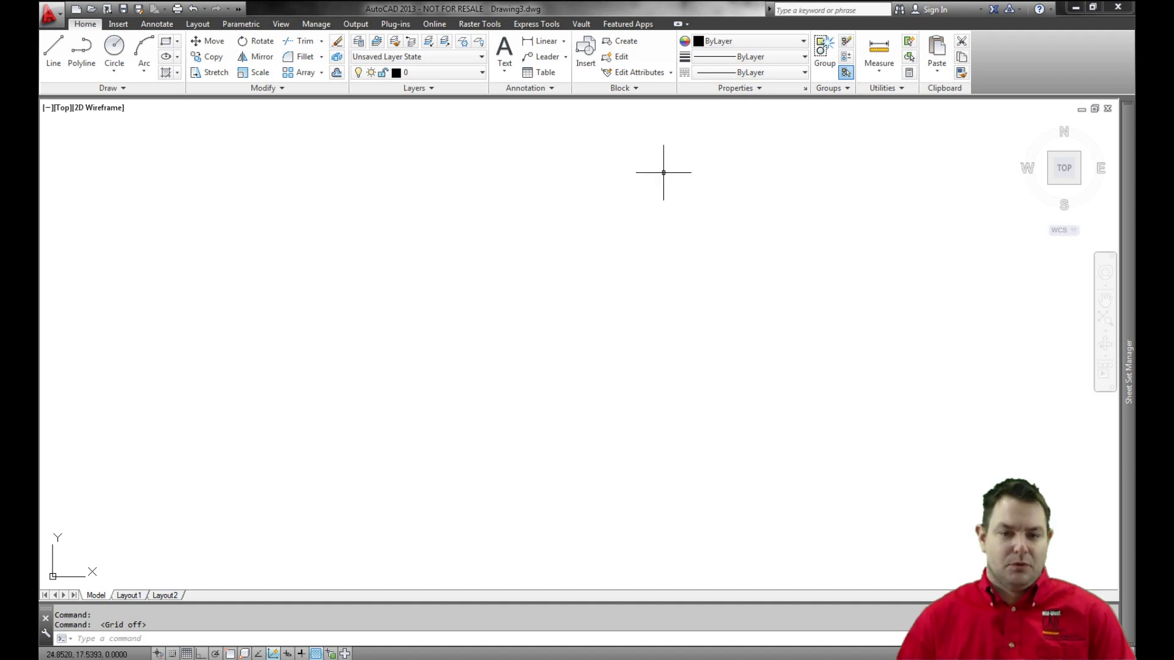
key("alt+Tab")
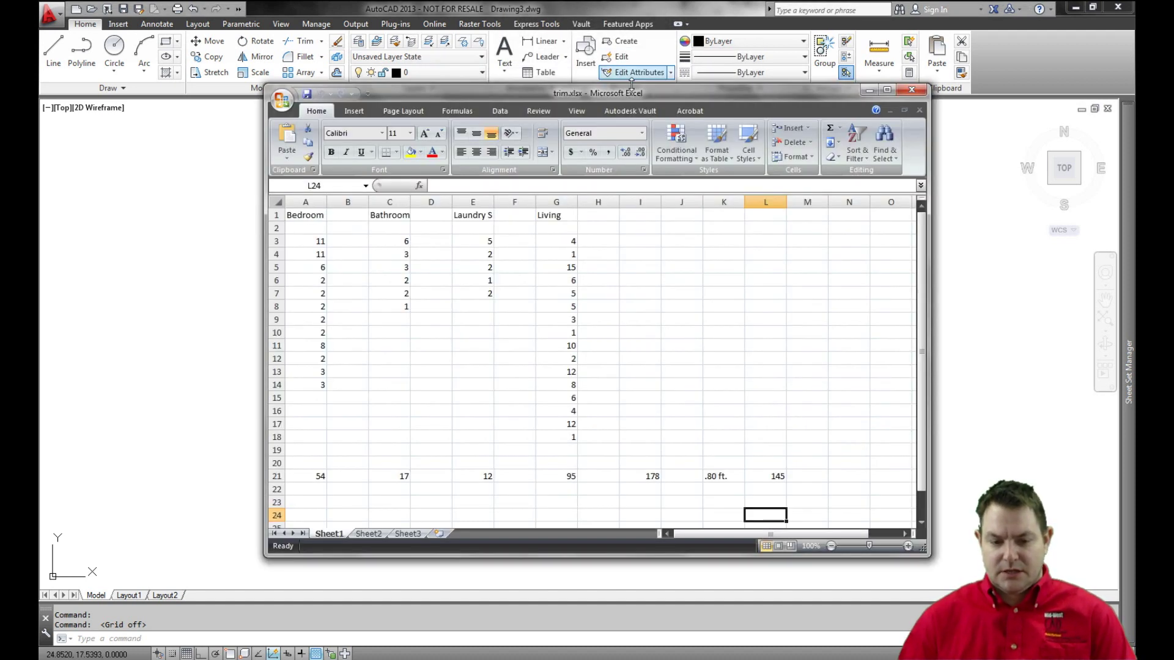
left_click_drag(633, 95, 571, 64)
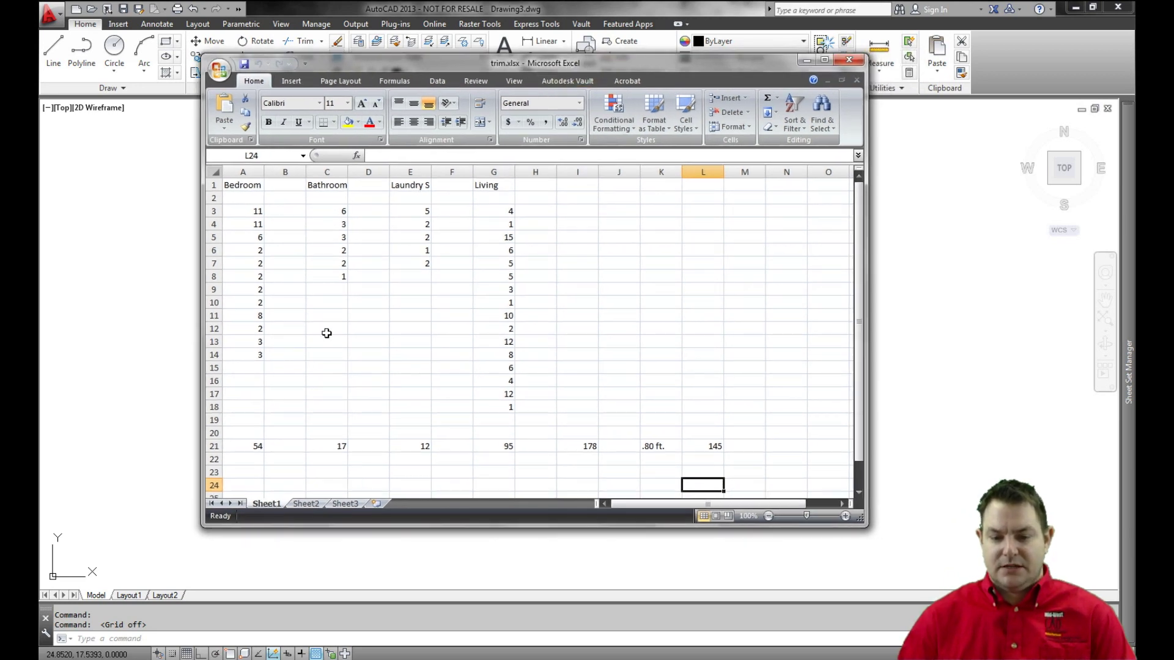
left_click(805, 60)
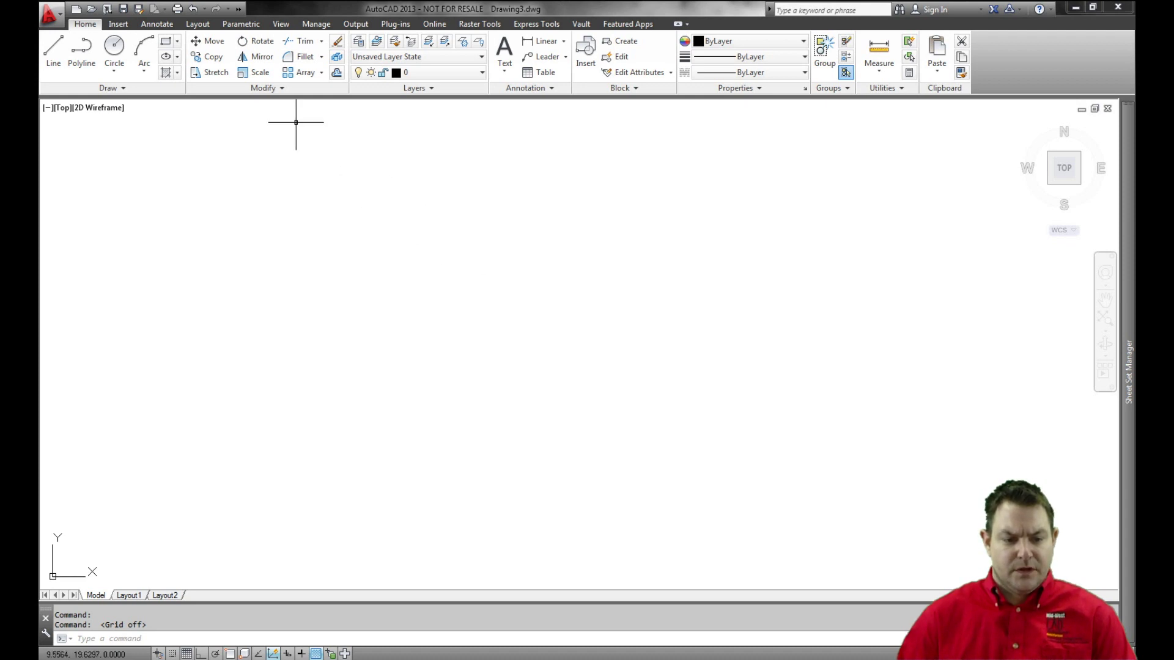
left_click(120, 24)
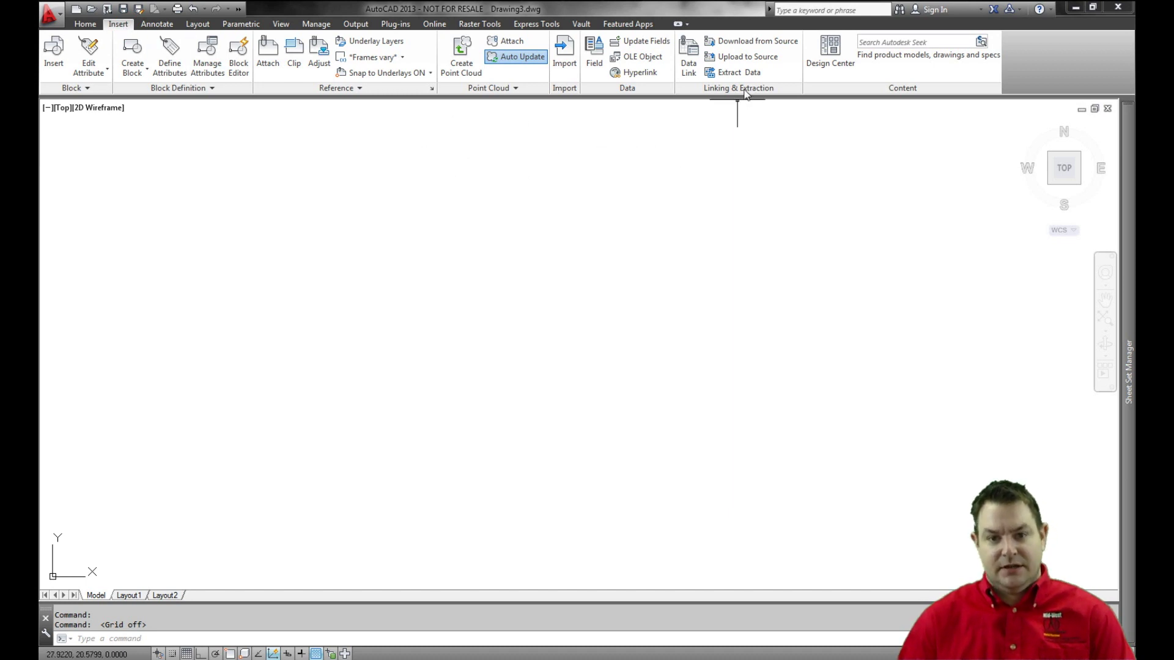
In the Data Link Manager, create a new Excel data link named My Table and begin choosing its source file.
left_click(689, 72)
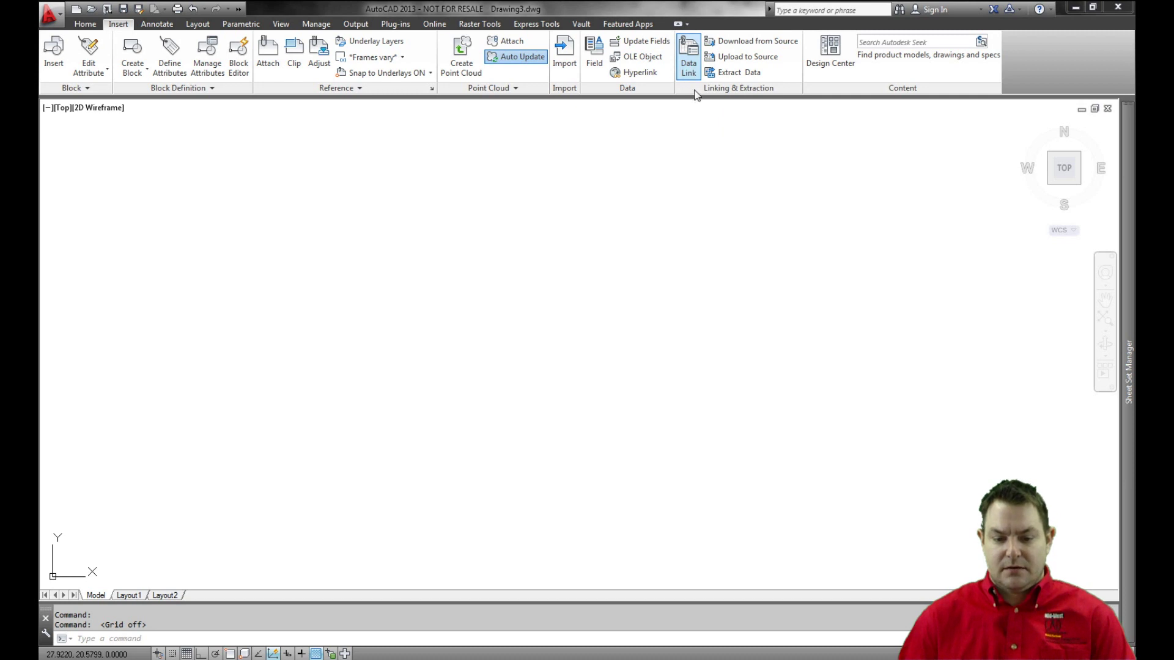
left_click_drag(611, 212, 596, 131)
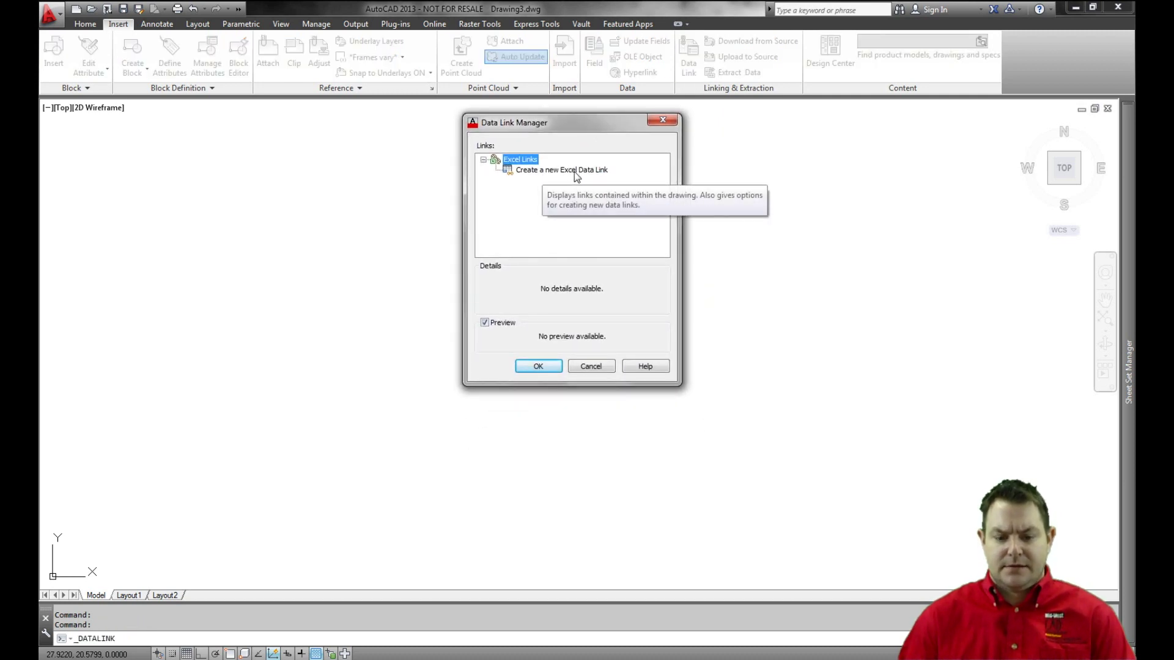
left_click(575, 171)
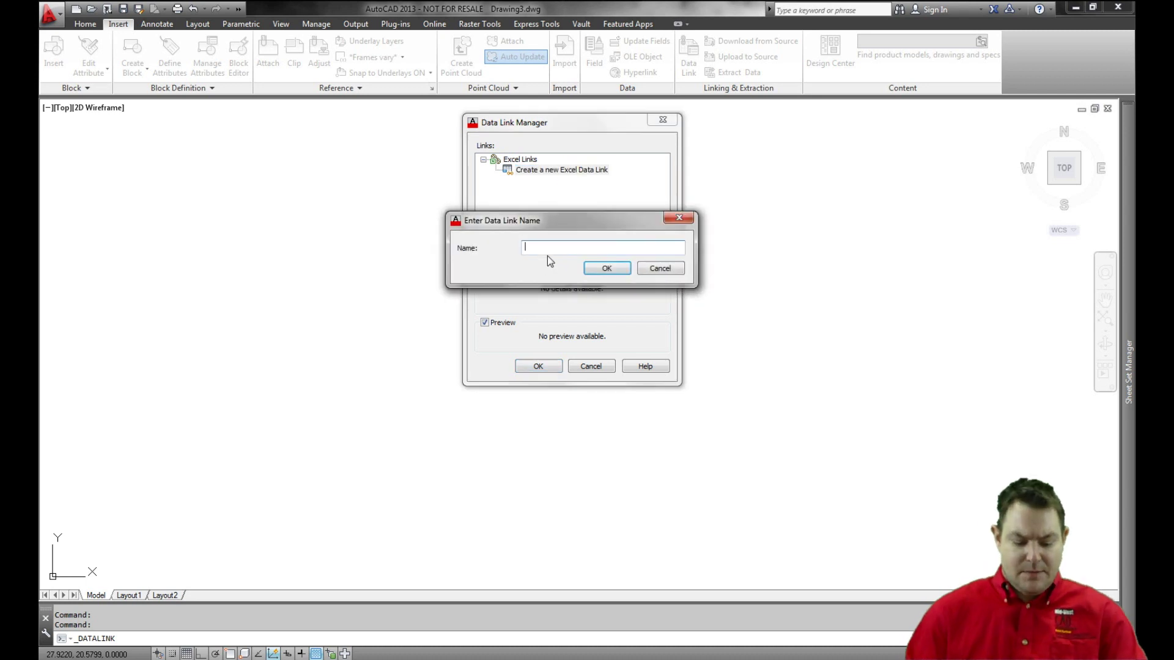
type("My")
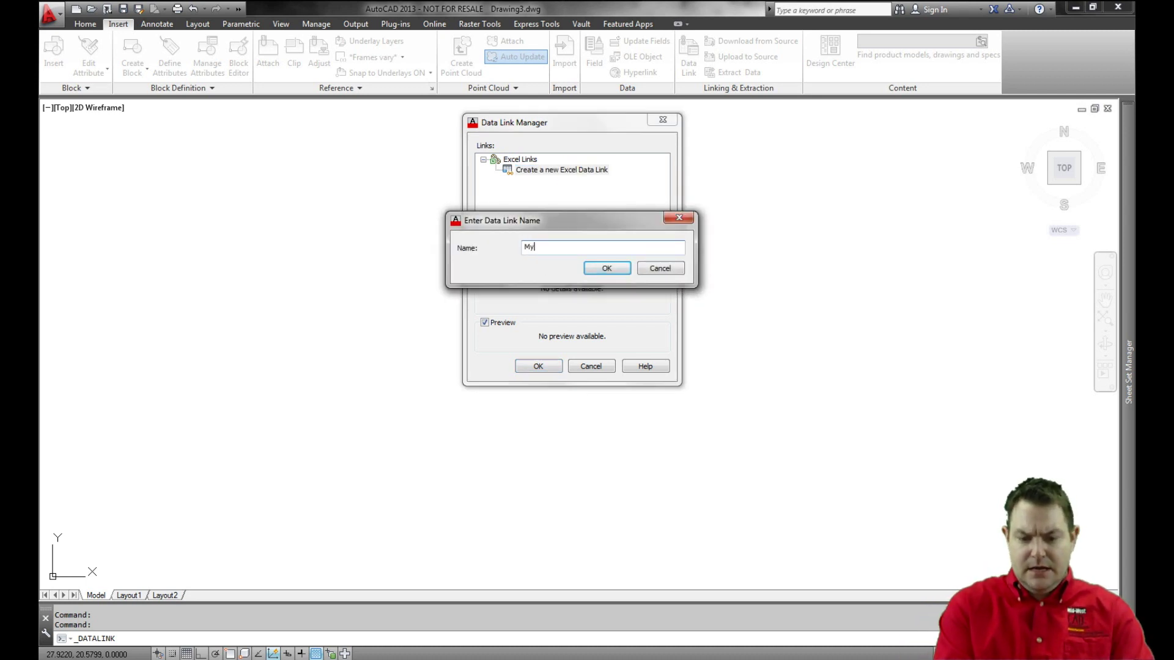
type(" Table")
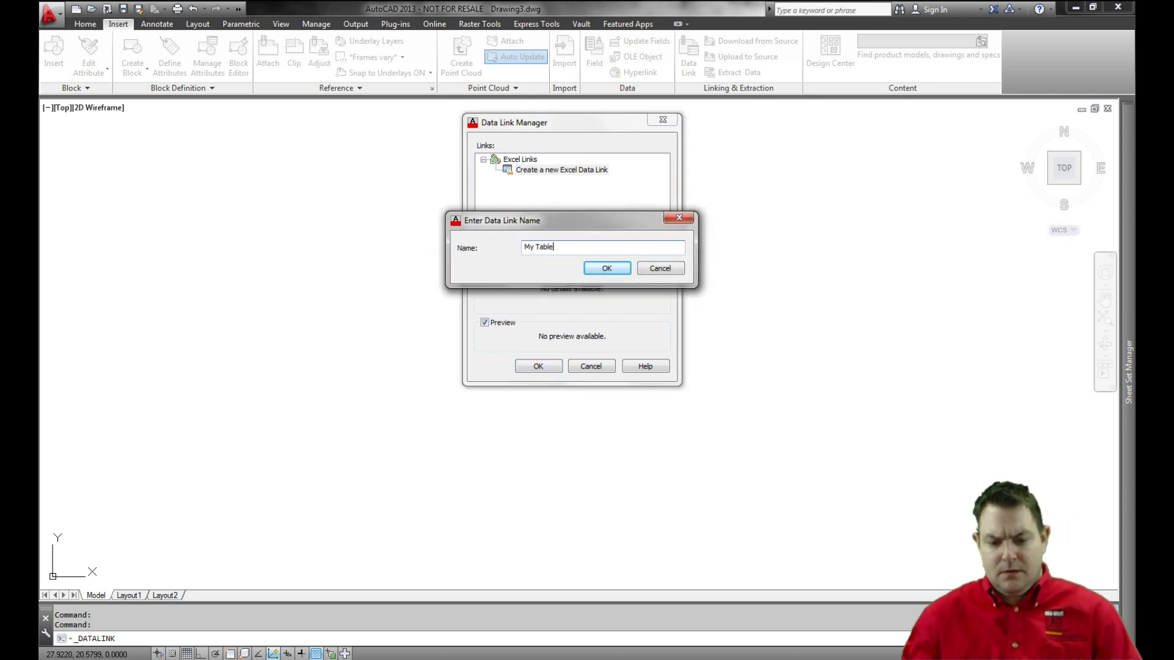
left_click(596, 269)
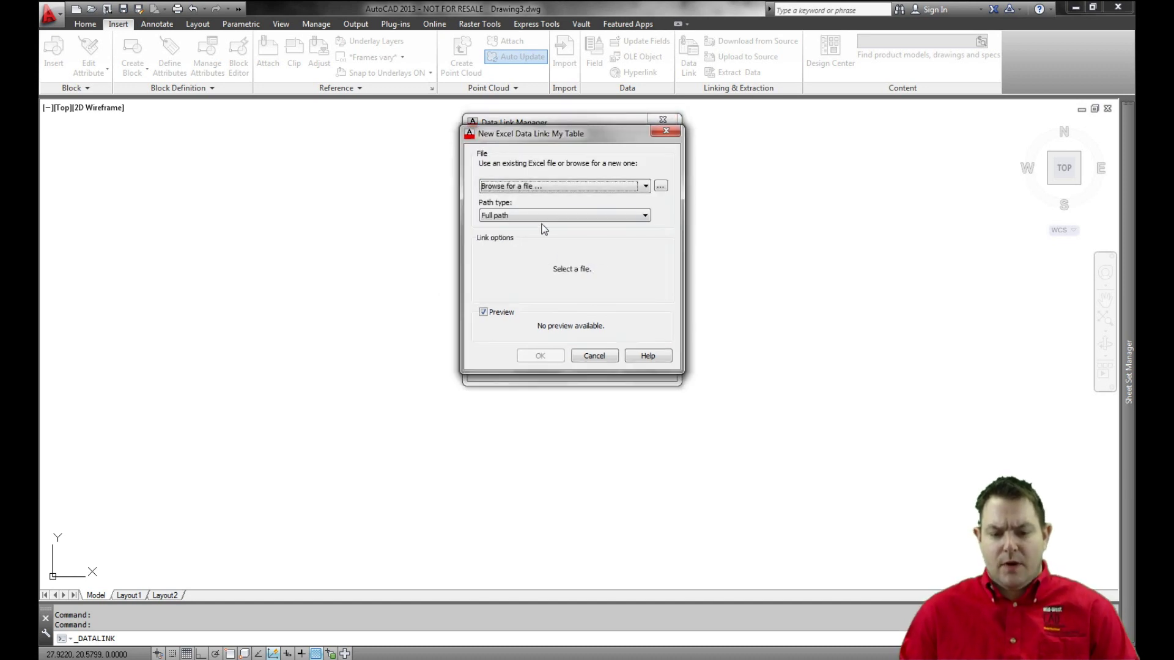
left_click(661, 186)
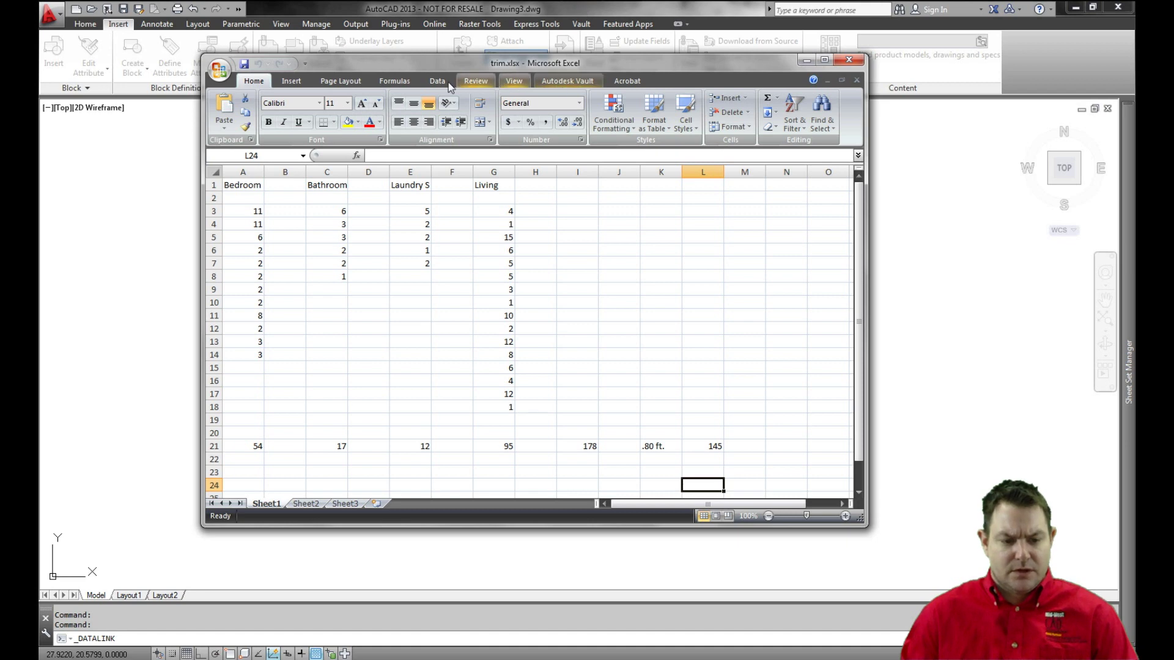
left_click(219, 69)
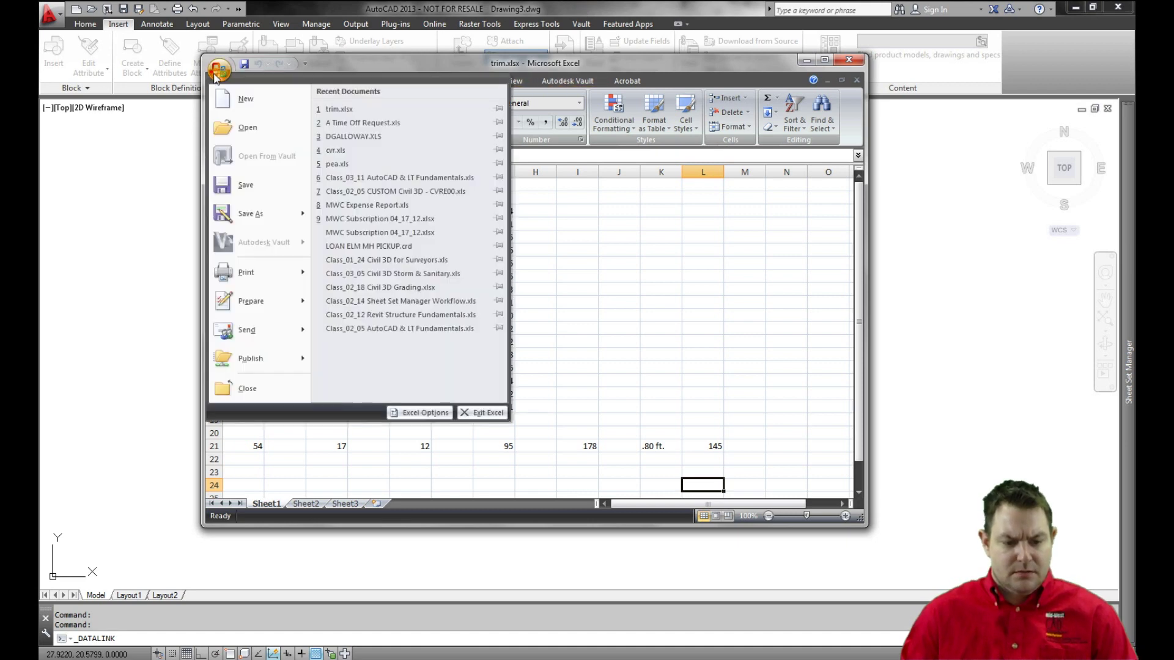
left_click(244, 225)
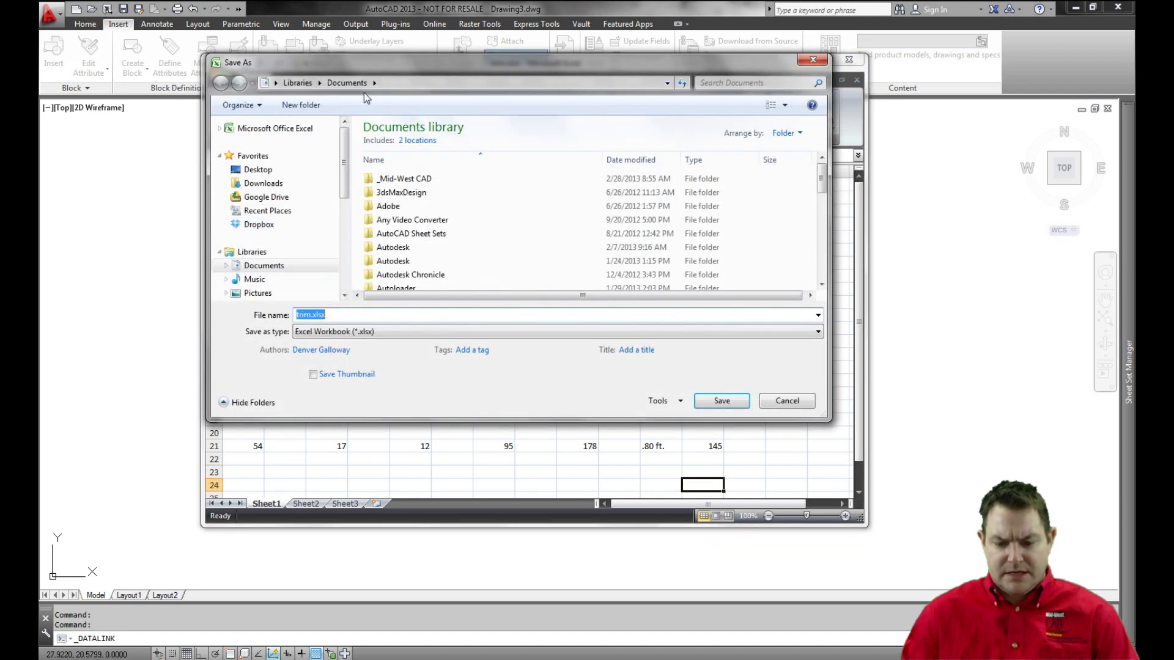
left_click(787, 400)
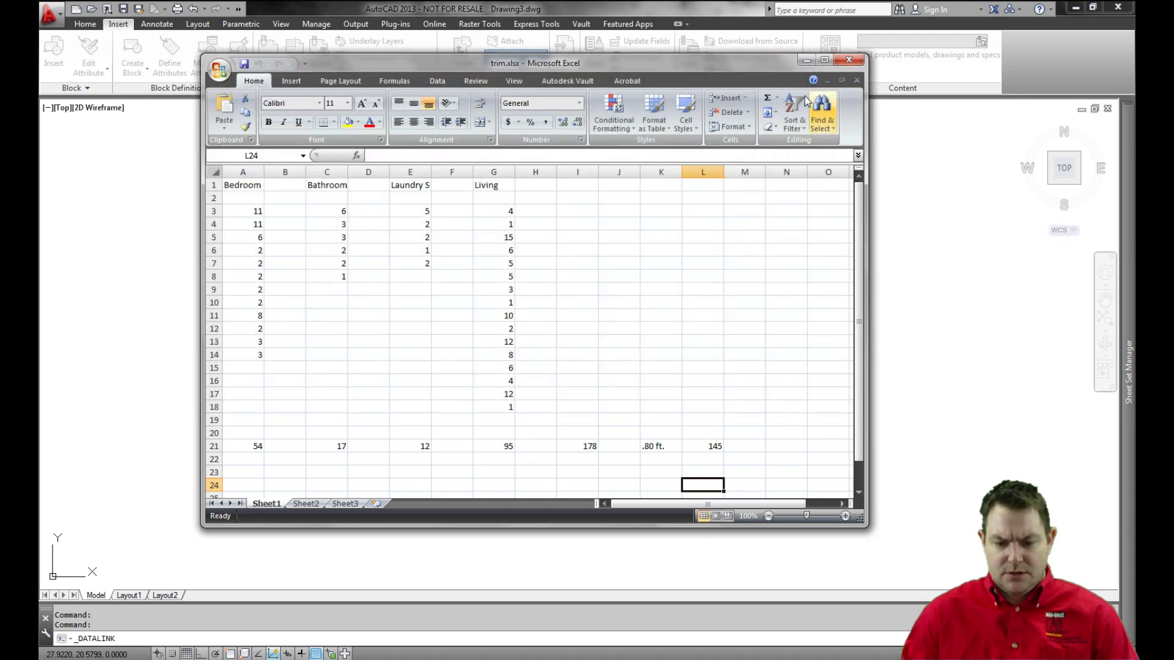
left_click(806, 60)
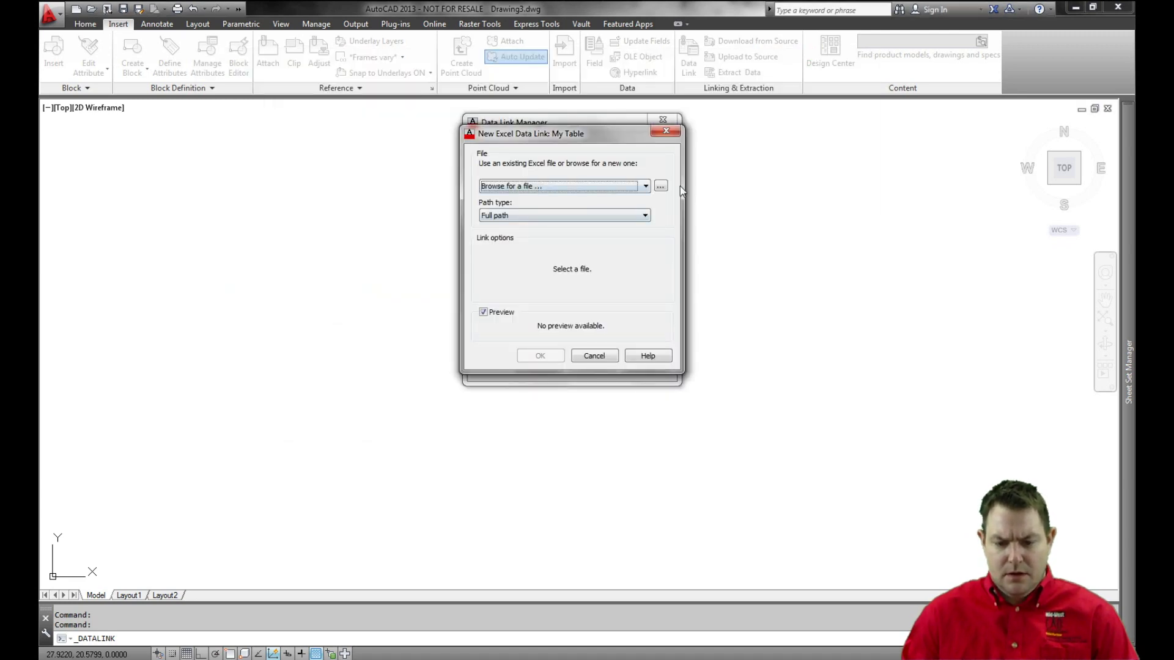
Link My Table to trim.xlsx from My Documents and close both data link dialogs.
left_click(662, 187)
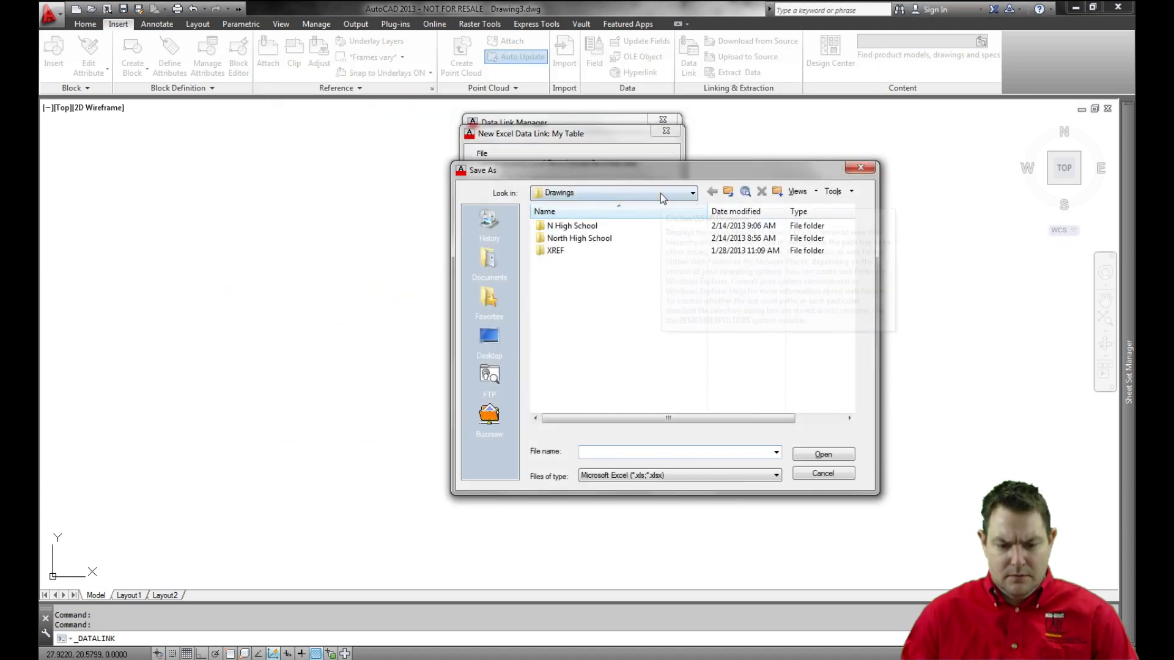
left_click(661, 194)
left_click(586, 227)
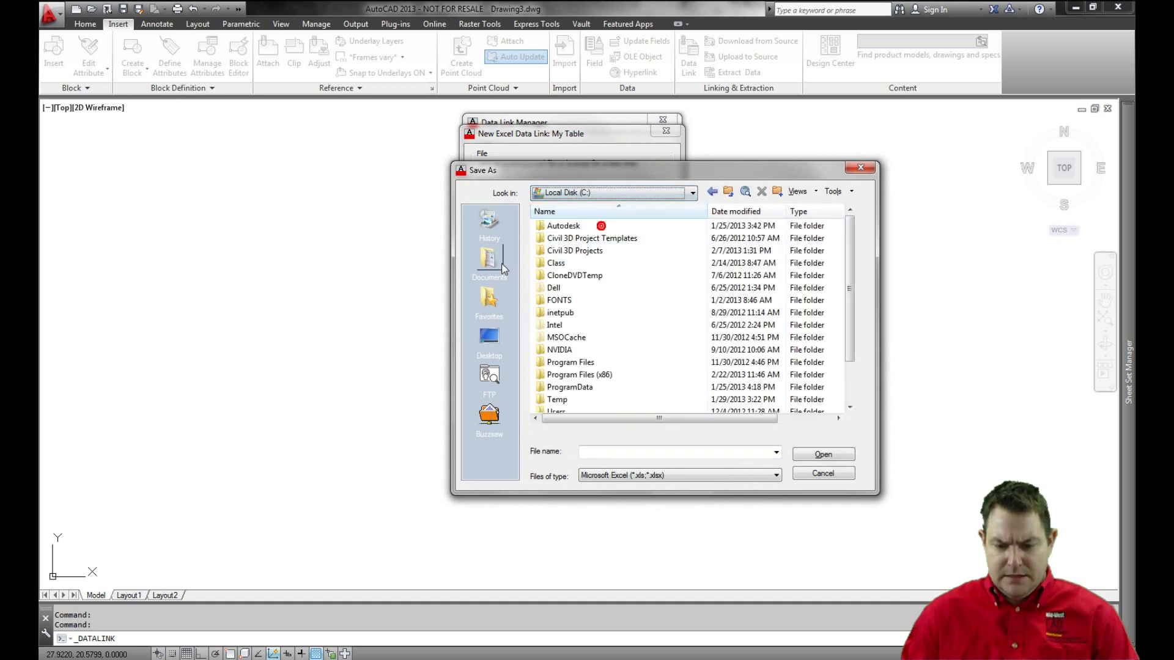
left_click(489, 260)
left_click_drag(851, 269, 852, 360)
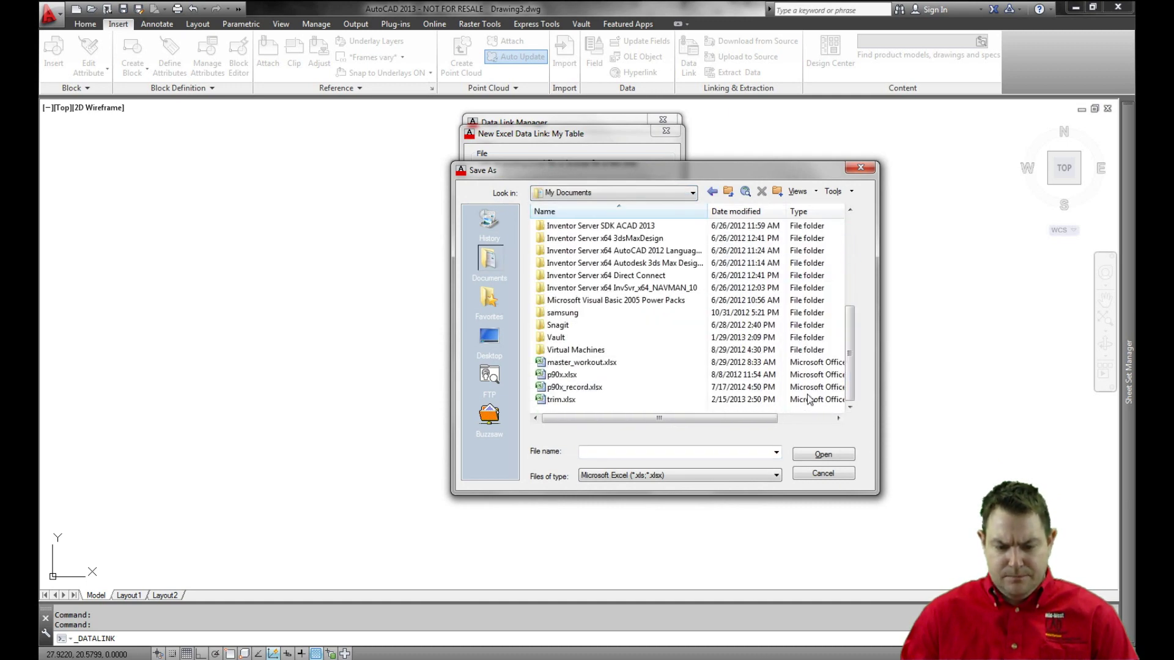
left_click(574, 399)
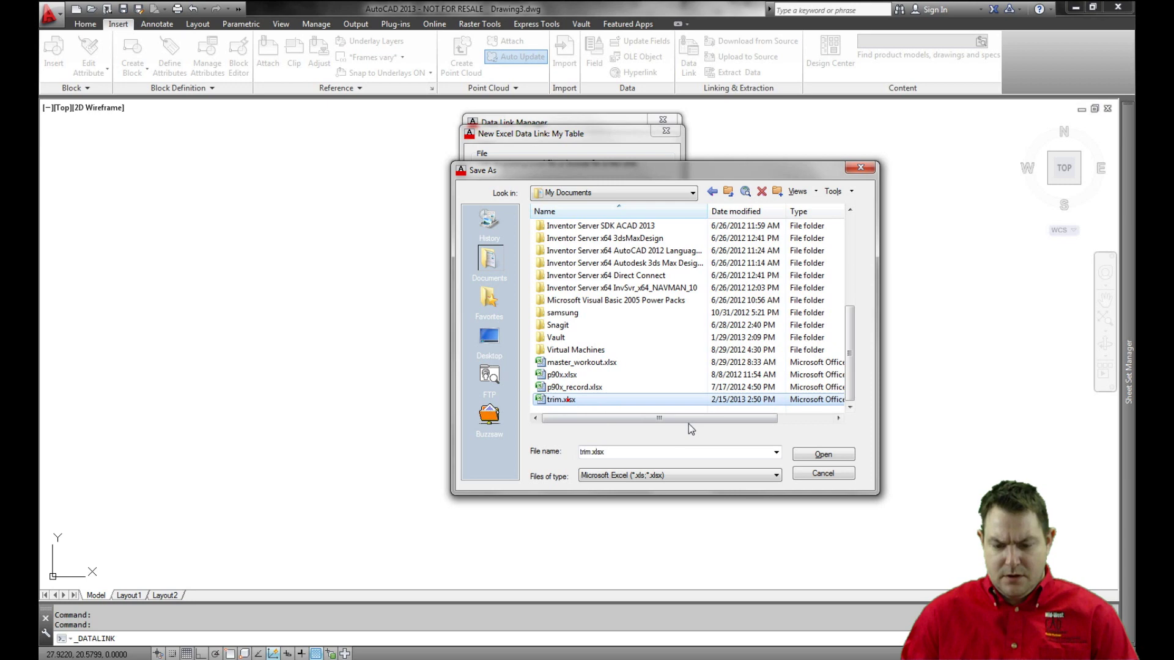
left_click(804, 455)
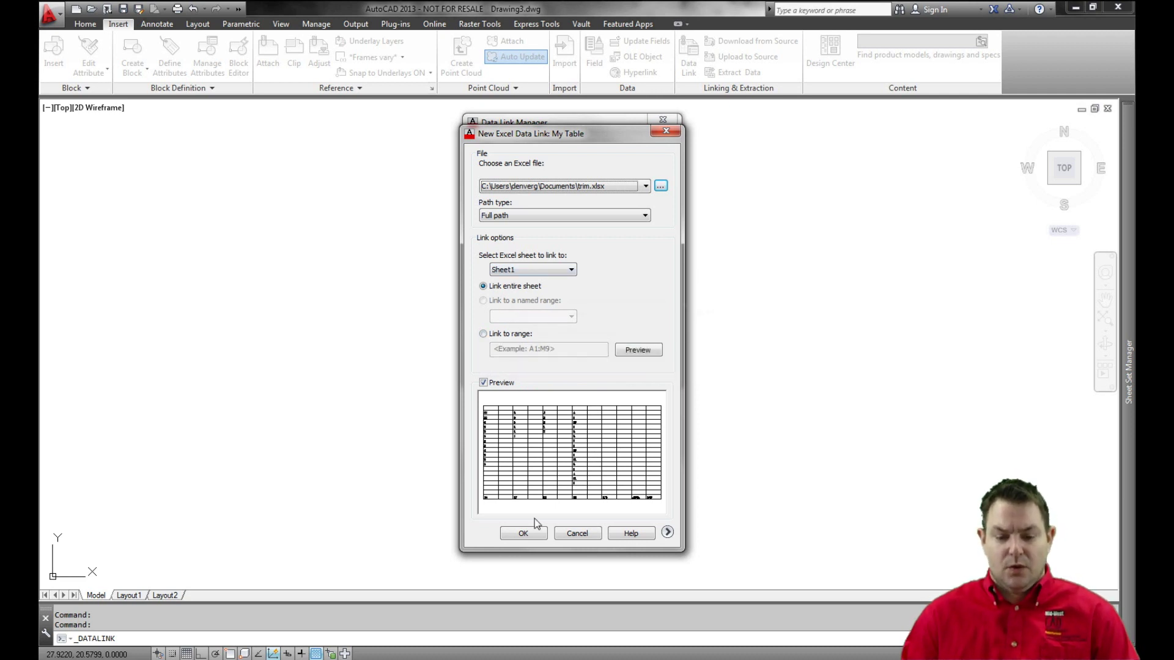
left_click(525, 534)
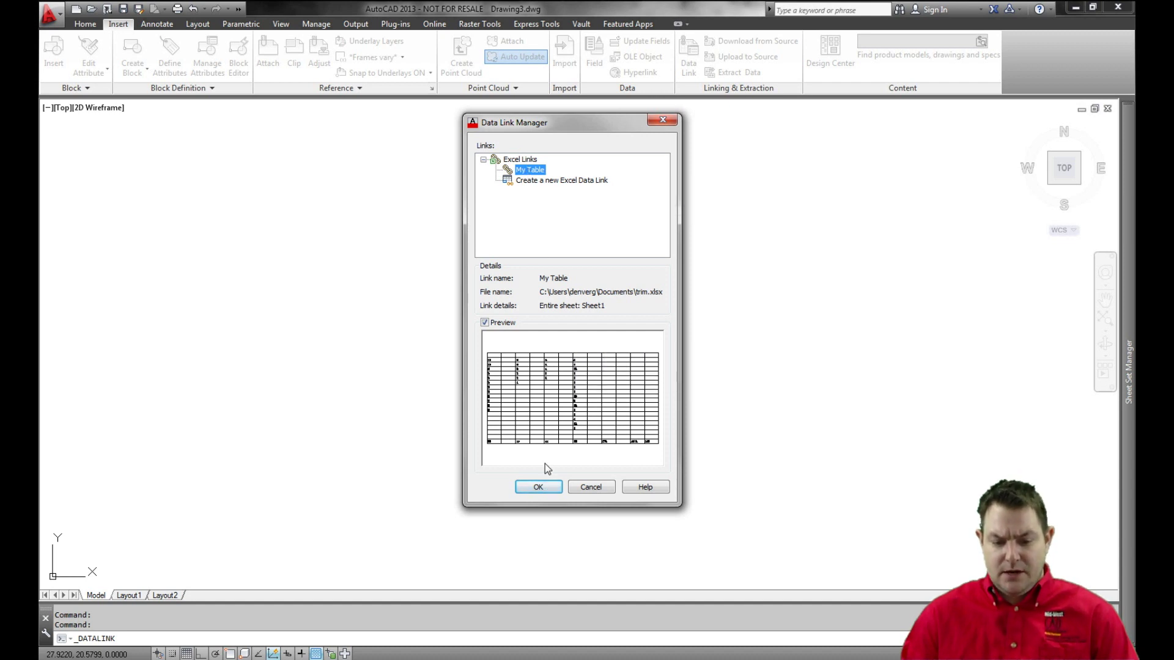
left_click(539, 487)
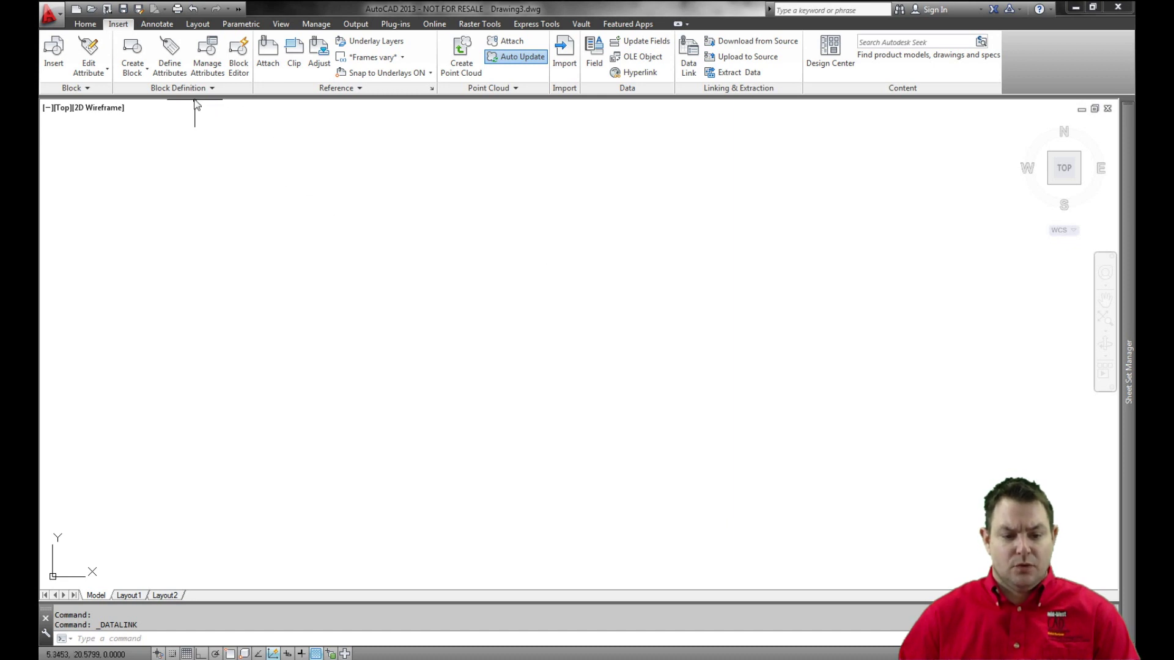
Start a new table sourced from the My Table data link using the Annotate Table tool.
left_click(157, 25)
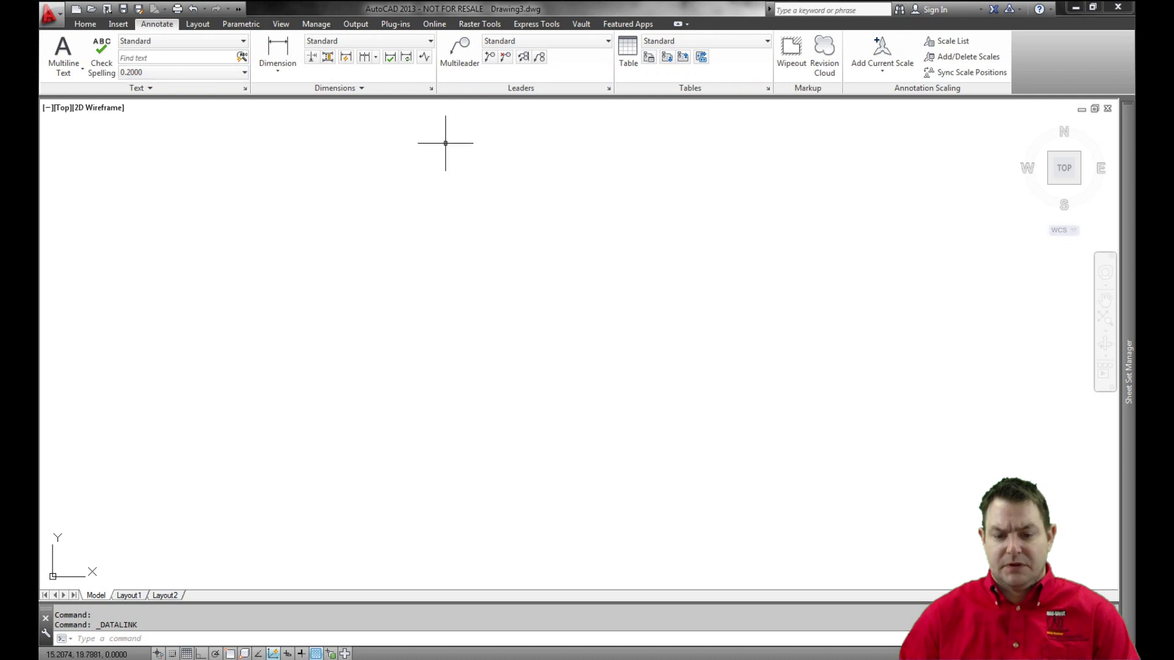
left_click(634, 62)
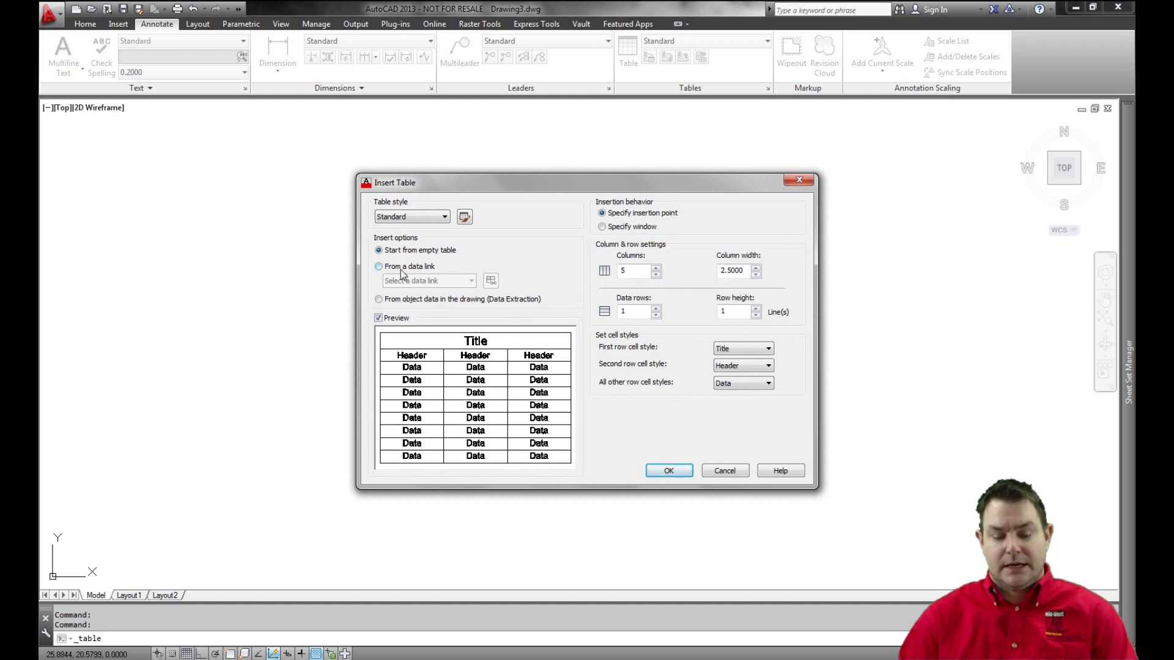
left_click(378, 267)
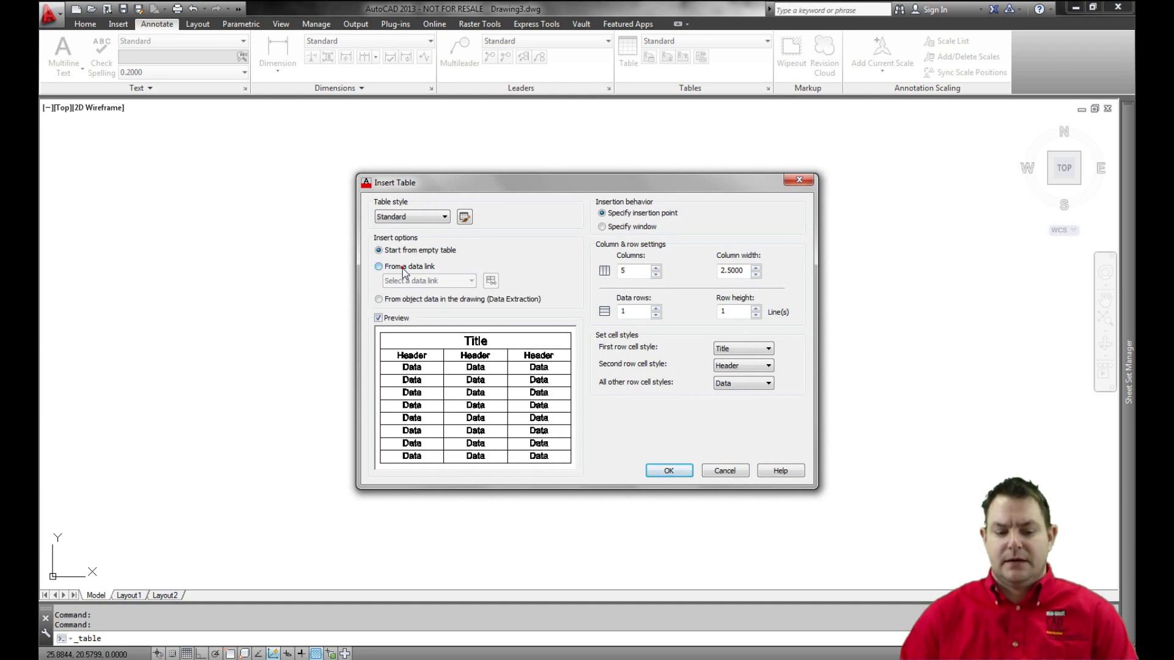
left_click(443, 280)
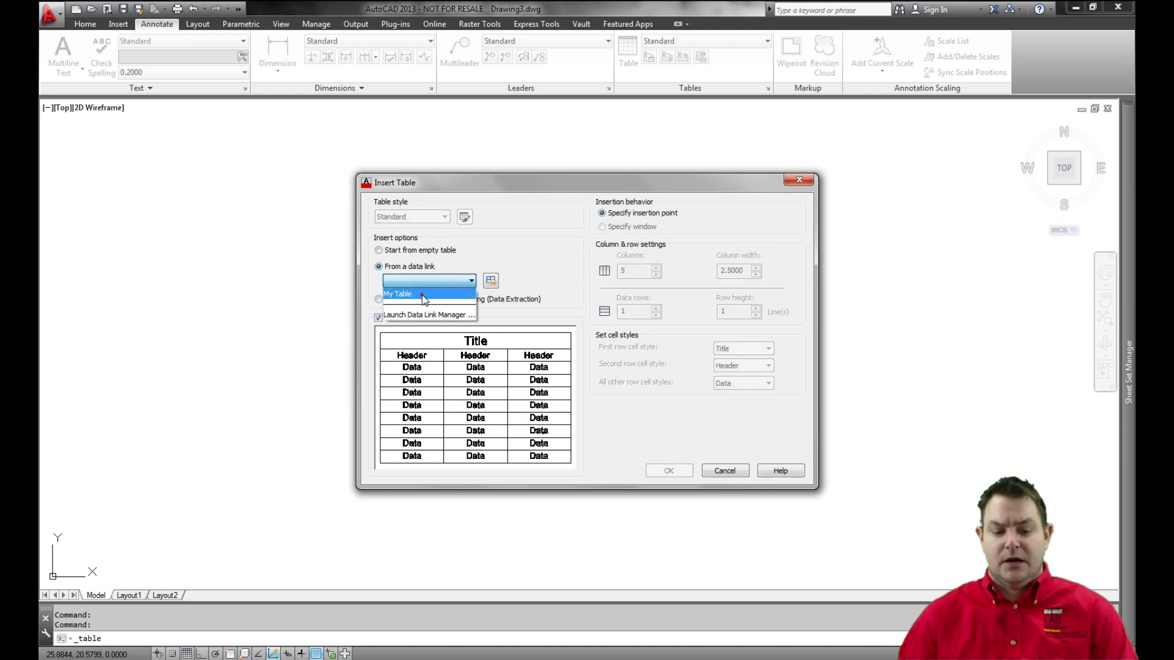
left_click(423, 295)
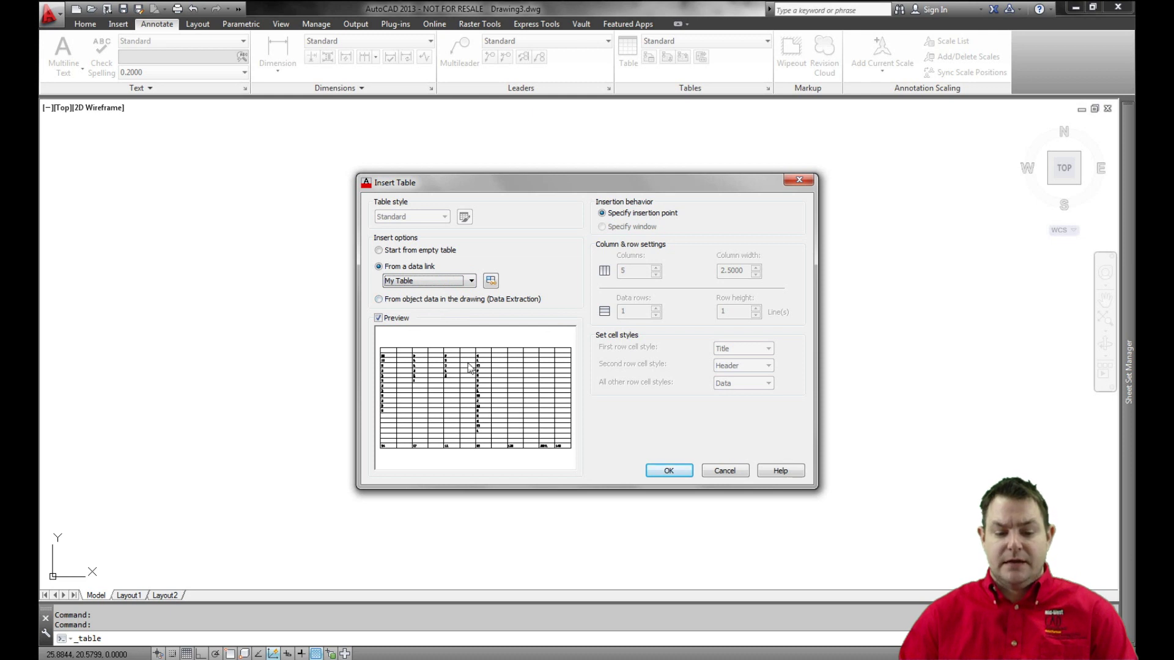
left_click(669, 477)
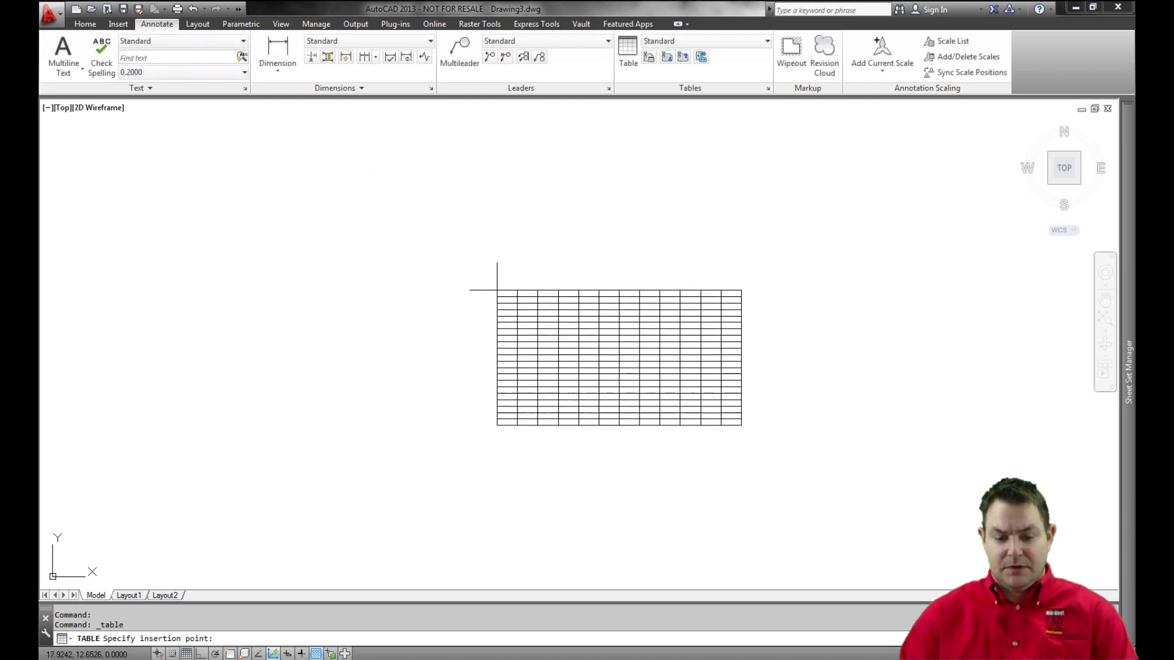
Place the linked table in the drawing and try editing its locked Bedroom header cell.
scroll(474, 253, "up", 10)
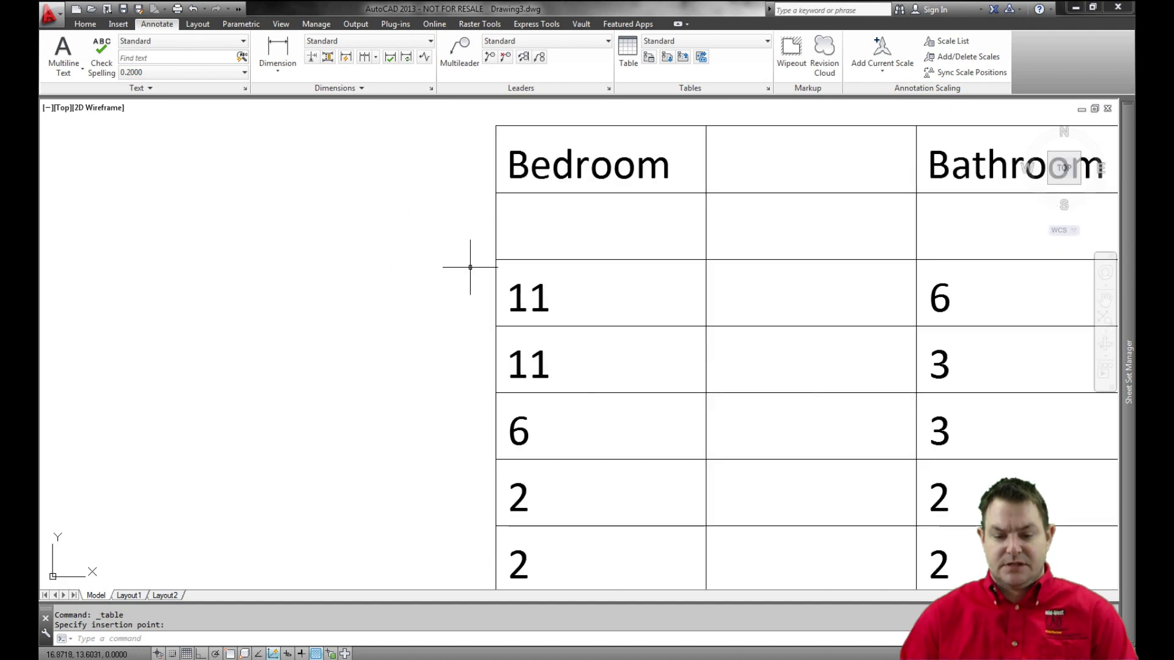
scroll(432, 248, "down", 6)
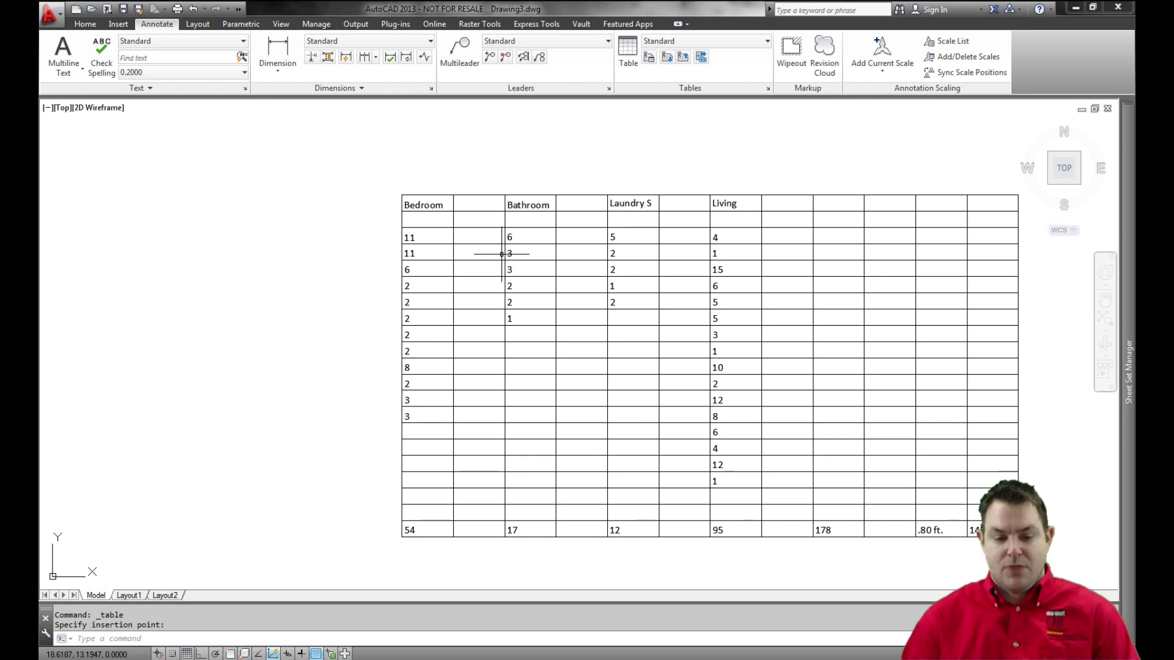
scroll(433, 218, "up", 4)
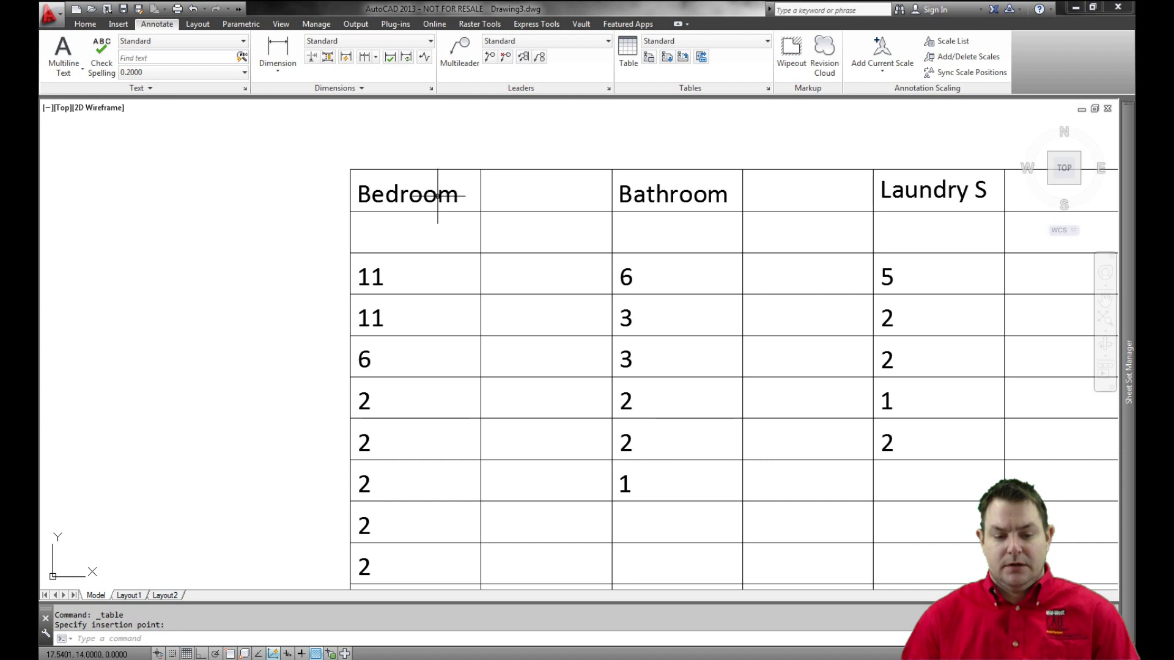
double_click(437, 196)
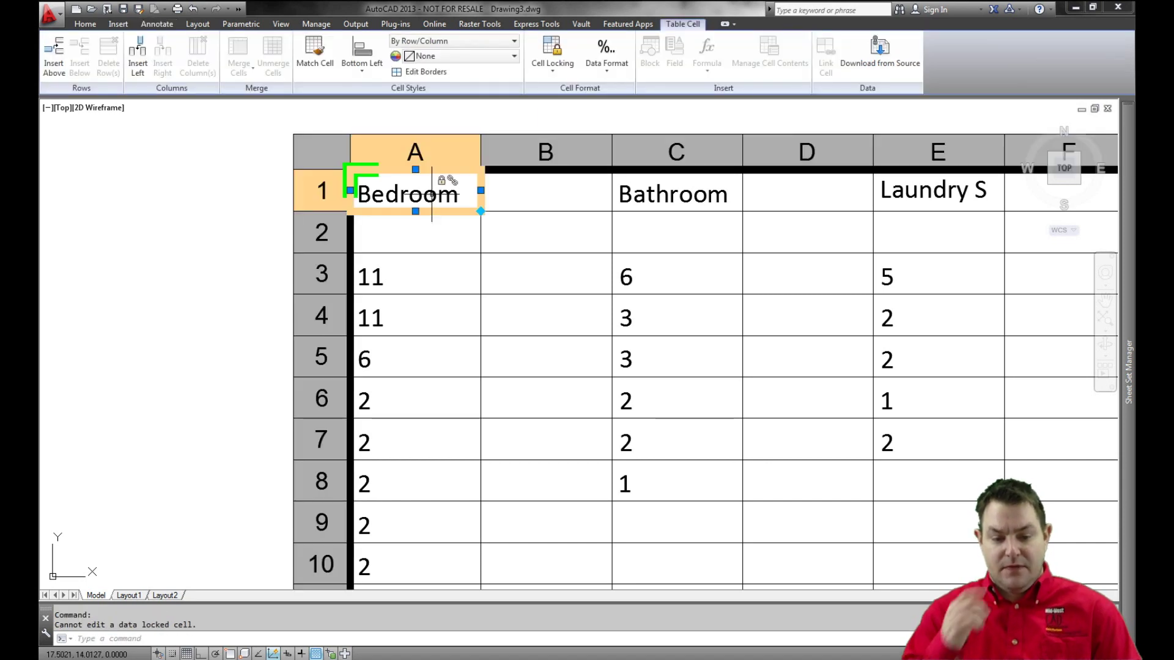
Set the Bedroom header cell's Locking to Unlocked from its right-click menu.
mouse_move(432, 194)
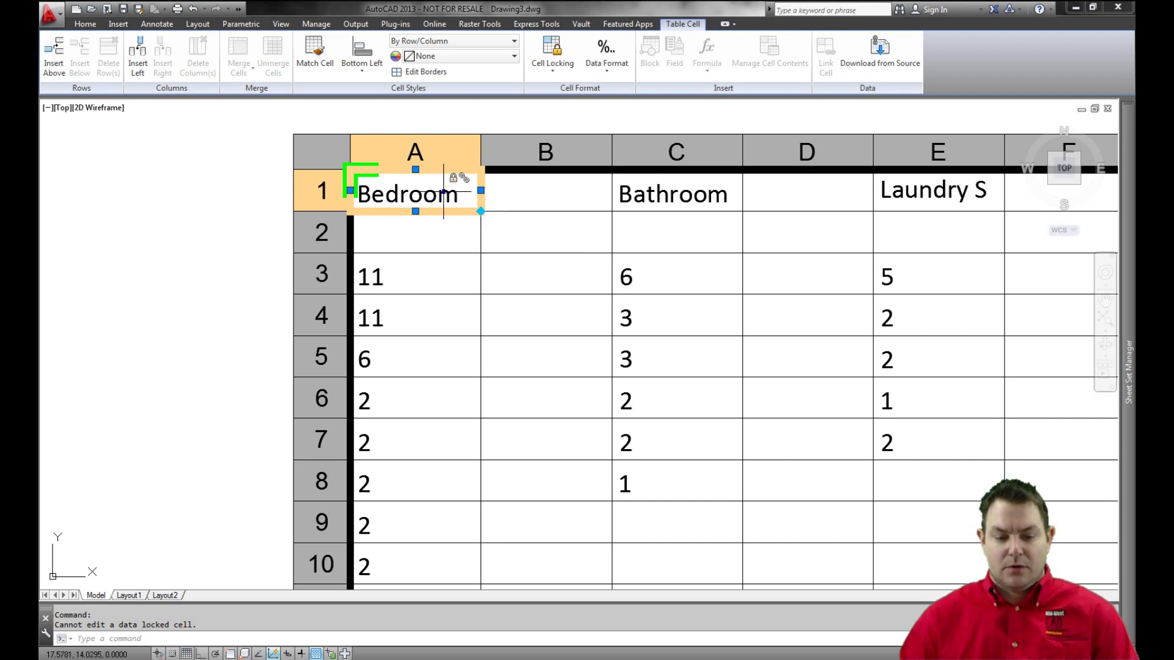
key("Escape")
right_click(443, 191)
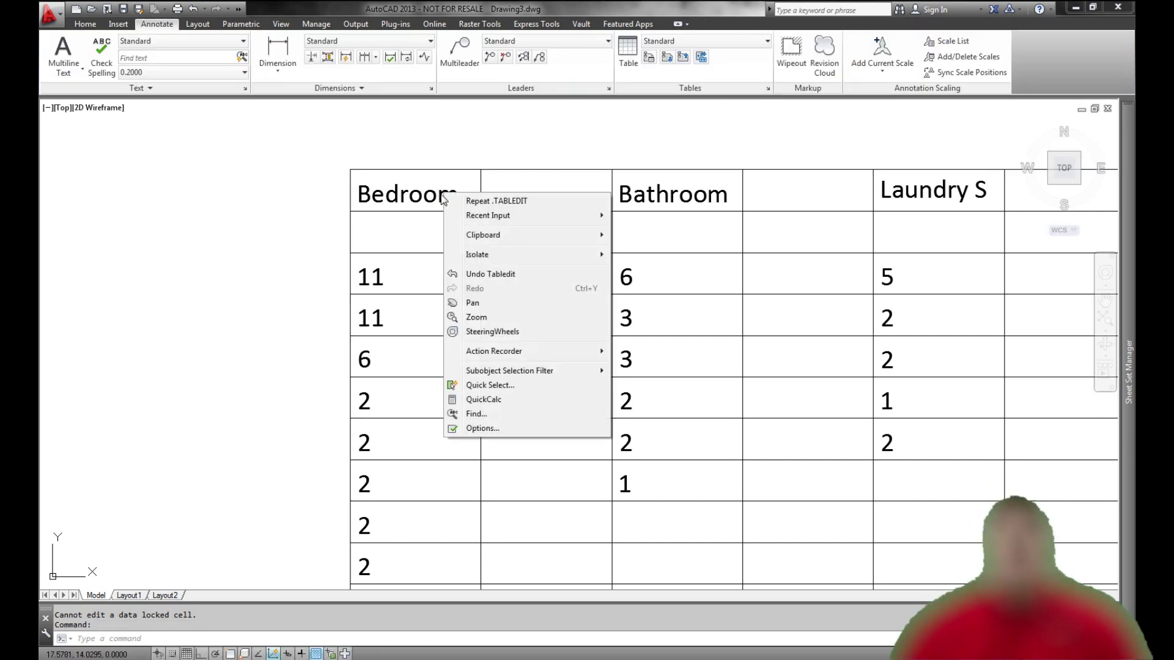
left_click(443, 191)
right_click(437, 196)
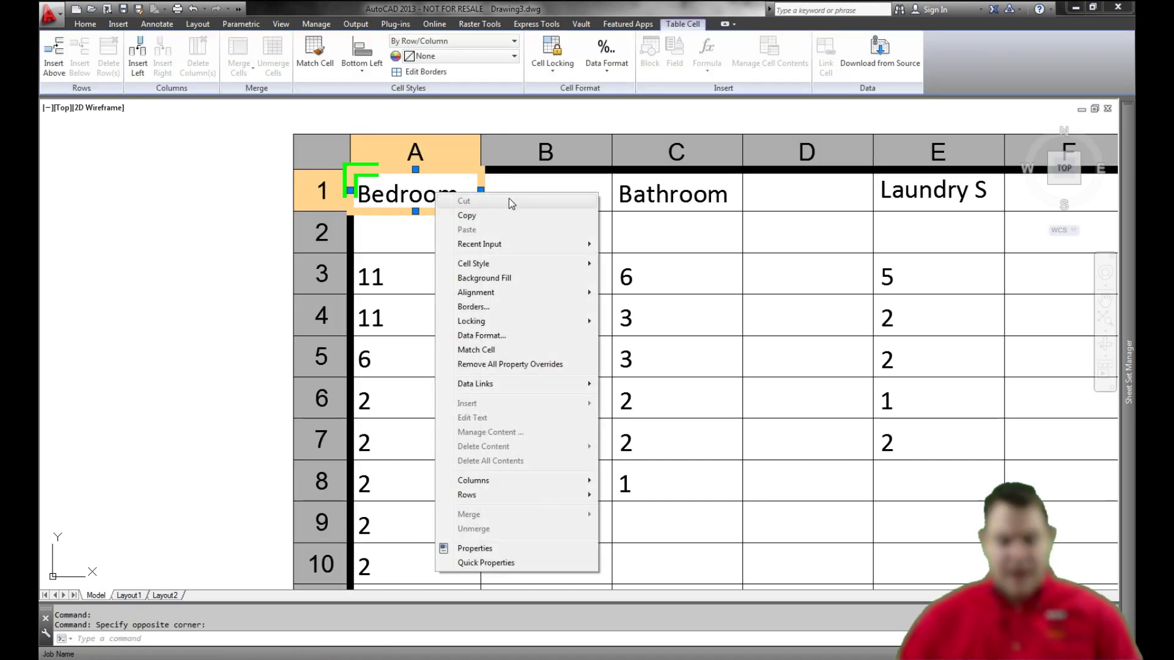
mouse_move(507, 325)
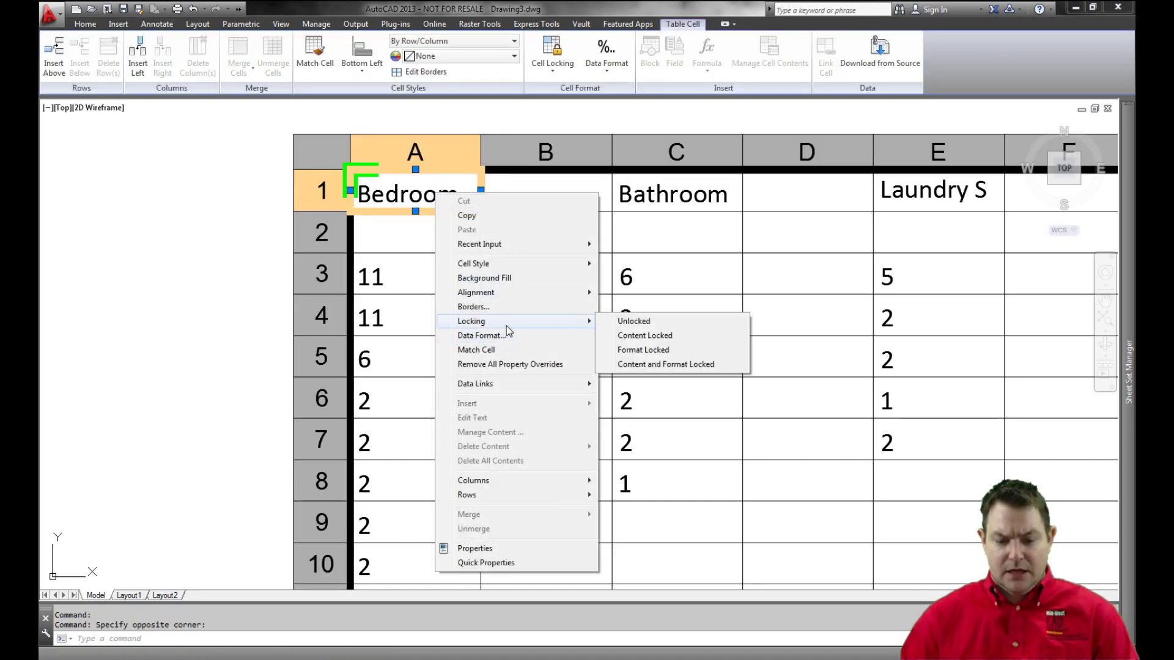
left_click(639, 321)
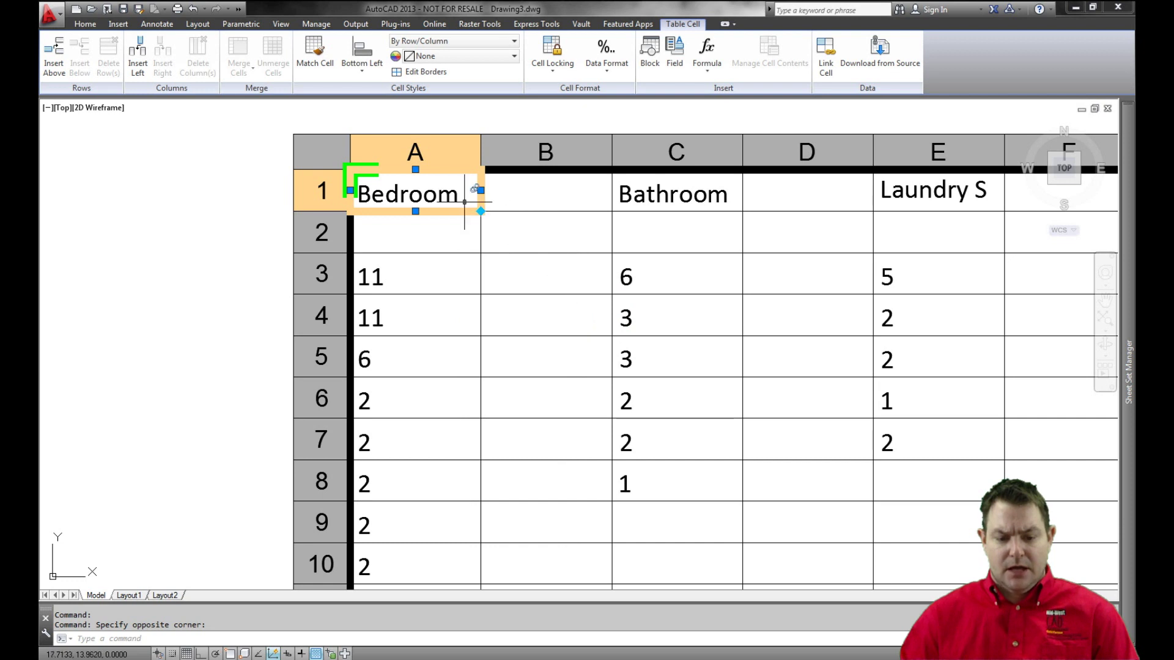
mouse_move(450, 190)
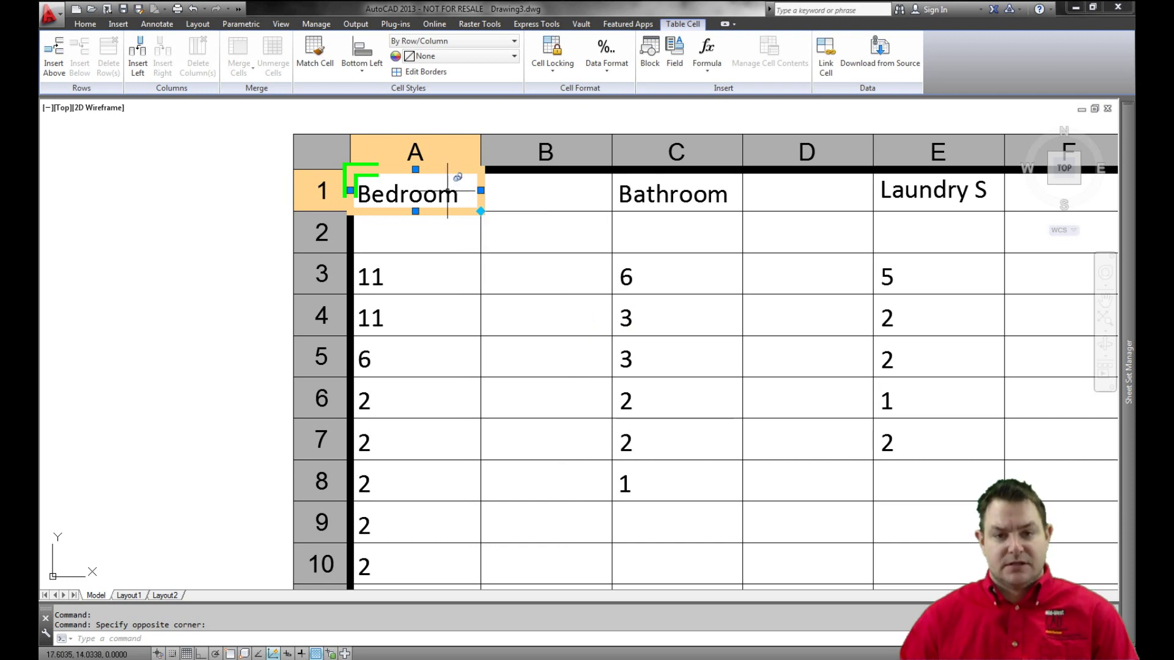
Replace the Bedroom header text with BDRM.
double_click(448, 191)
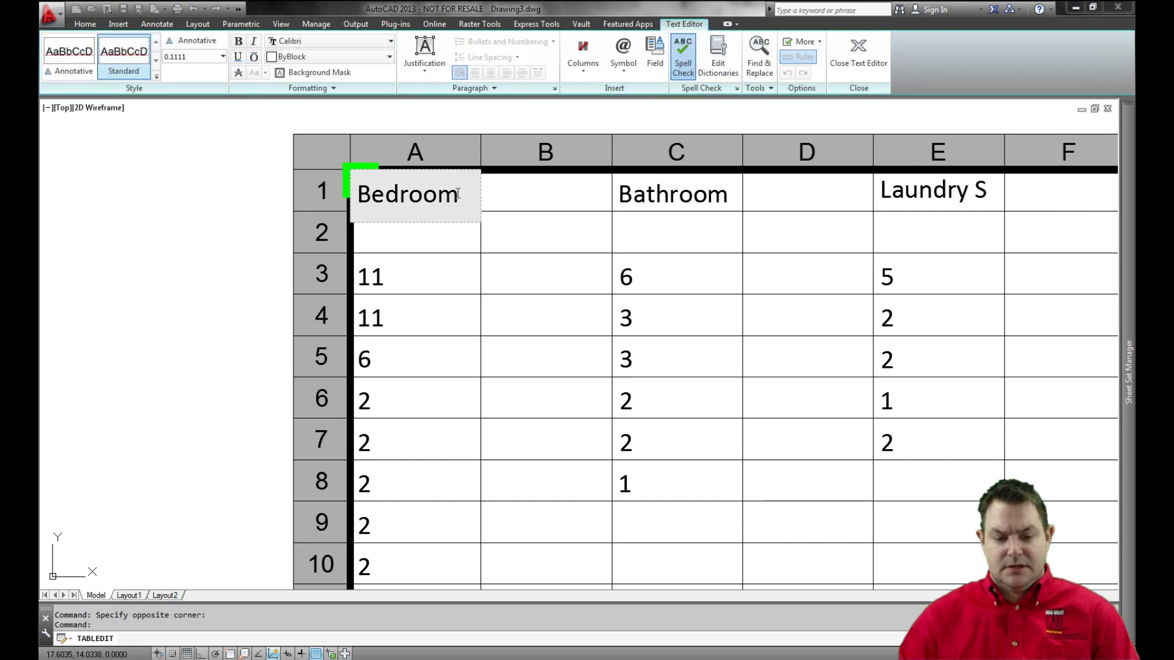
double_click(400, 193)
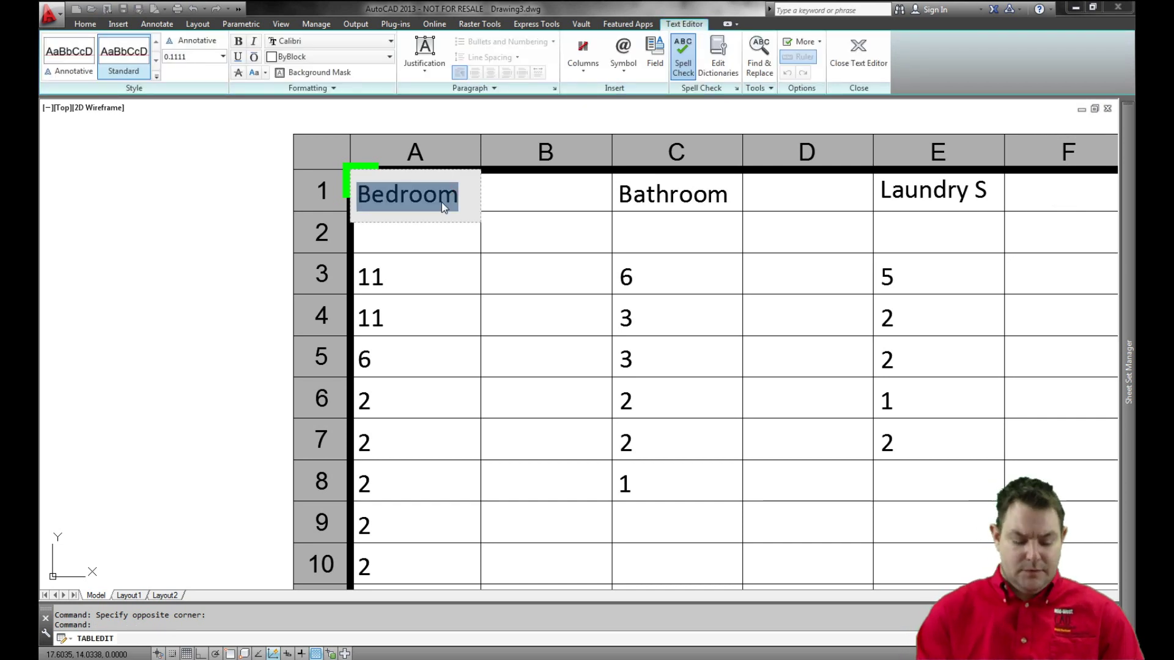
type("BD")
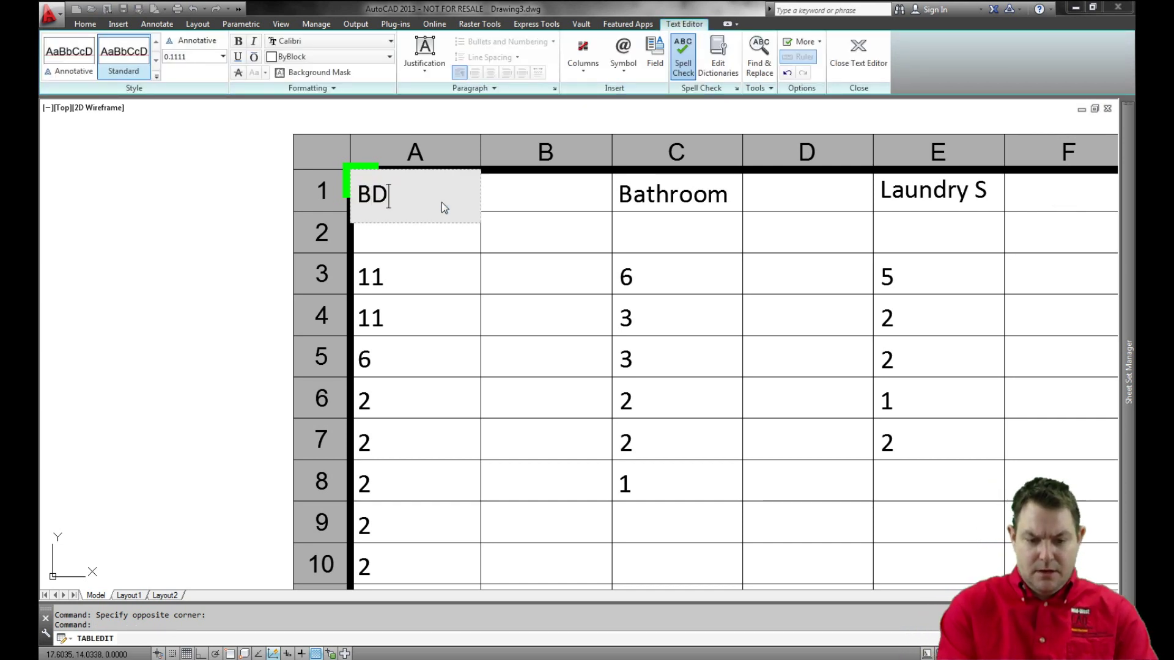
type("RM")
key("Escape")
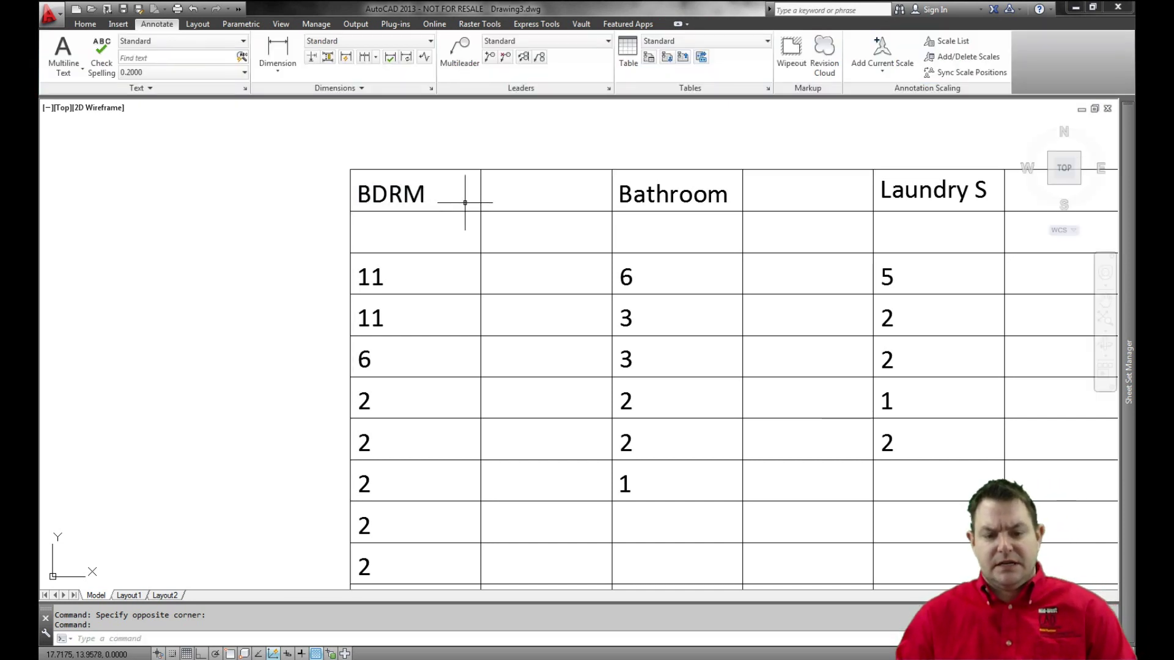
Check trim.xlsx in Excel, then return to AutoCAD and open the BDRM cell's context menu.
key("alt+Tab")
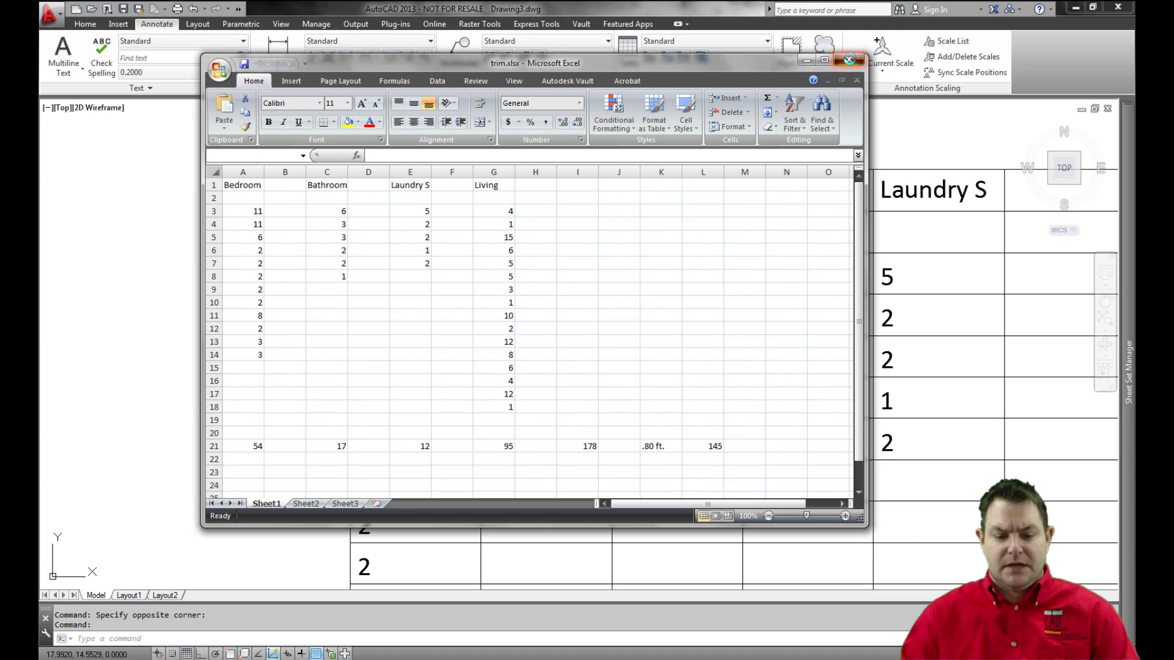
key("alt+Tab")
left_click(451, 195)
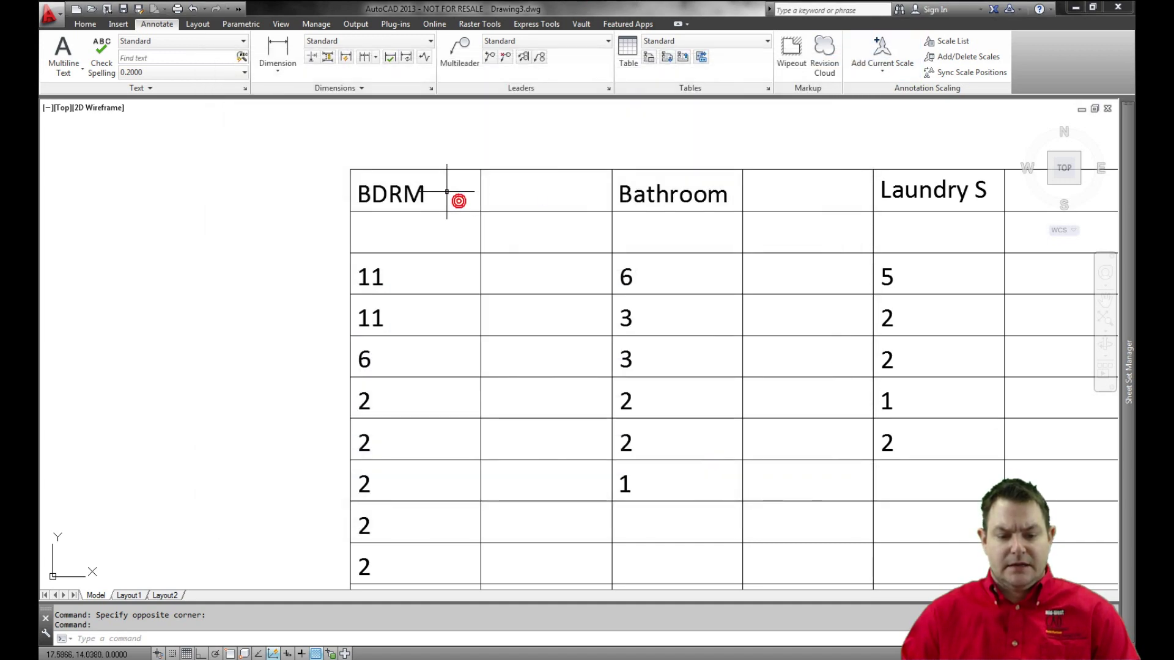
right_click(443, 191)
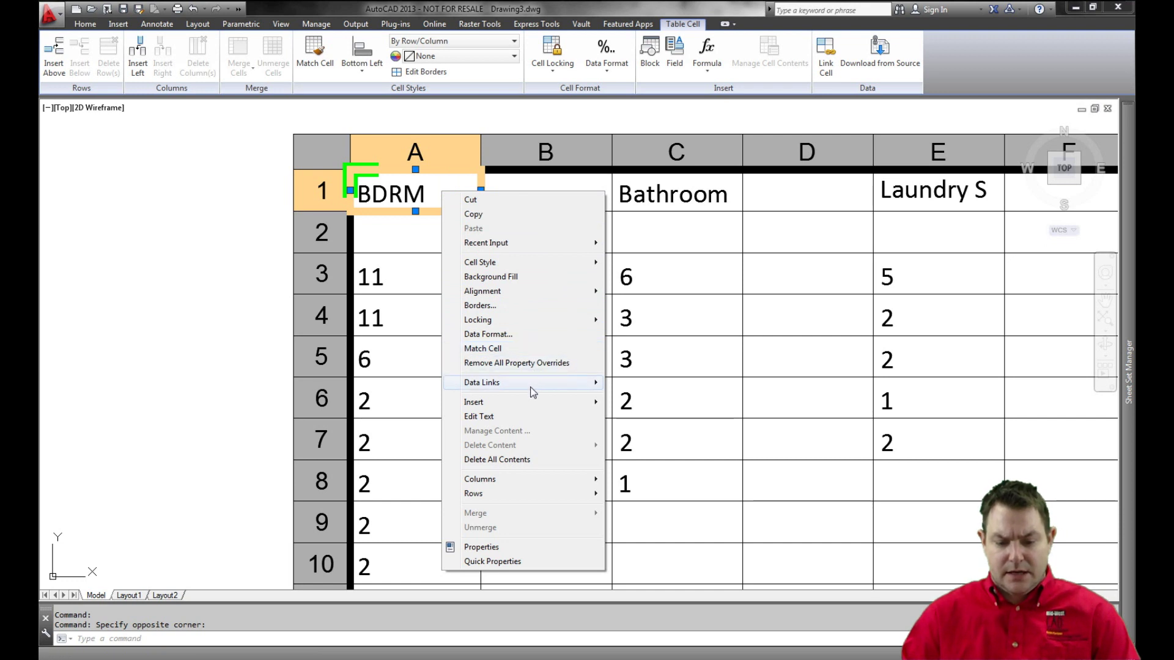
Use Data Links > Upload User Changes to Source File to send BDRM to trim.xlsx.
mouse_move(532, 393)
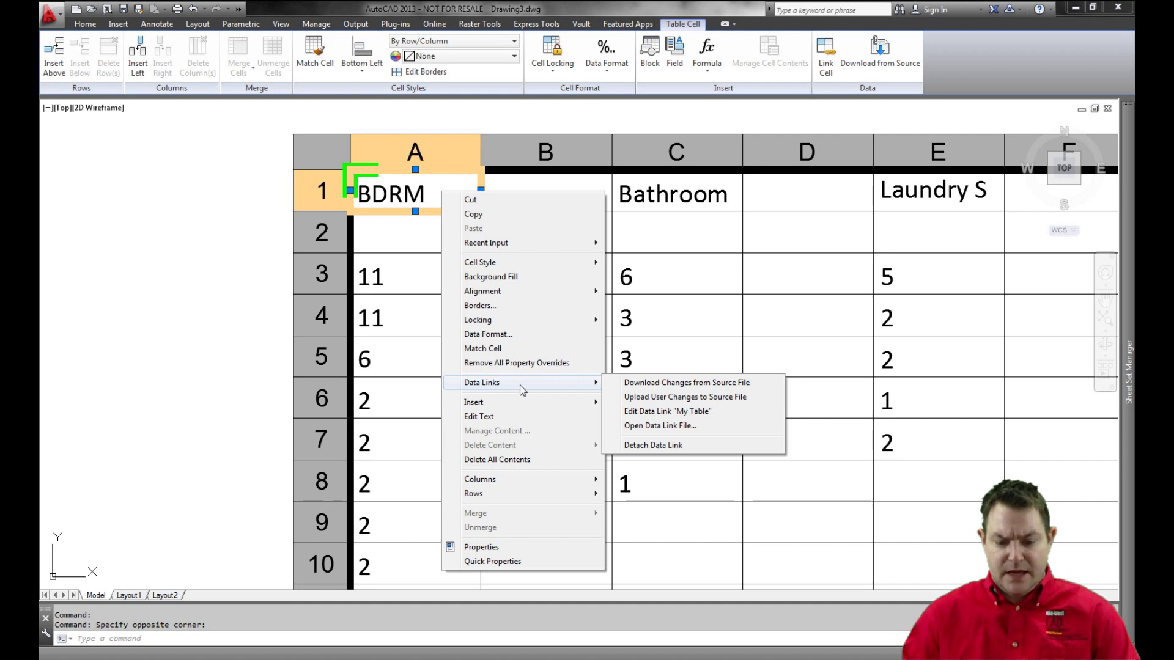
left_click(698, 399)
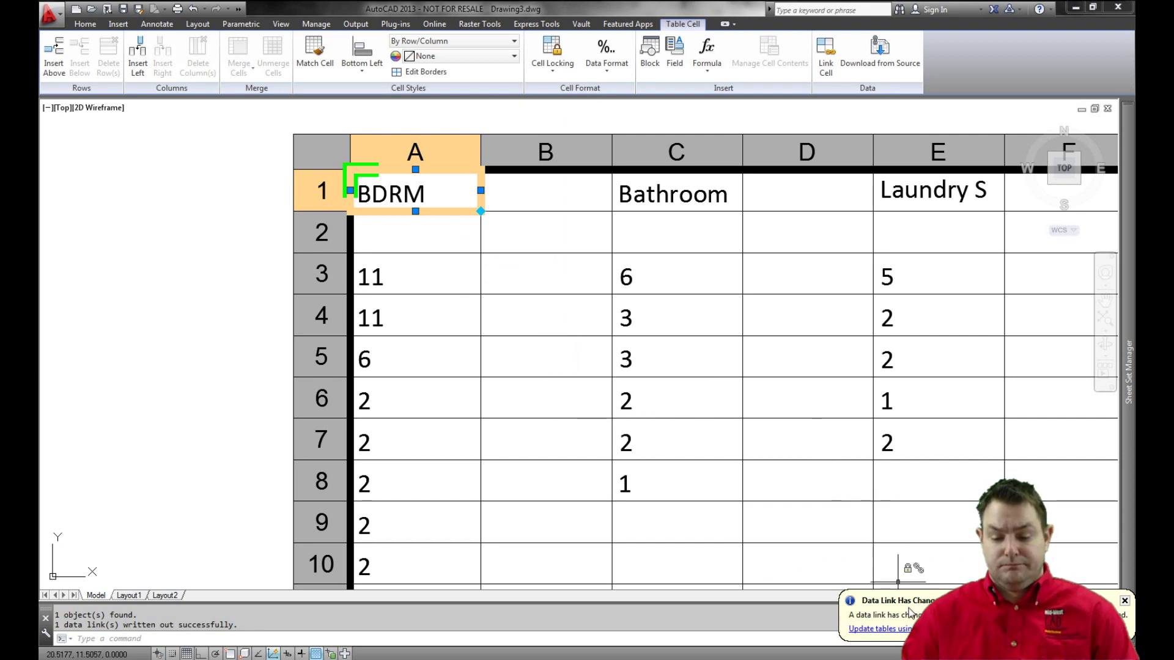
key("Escape")
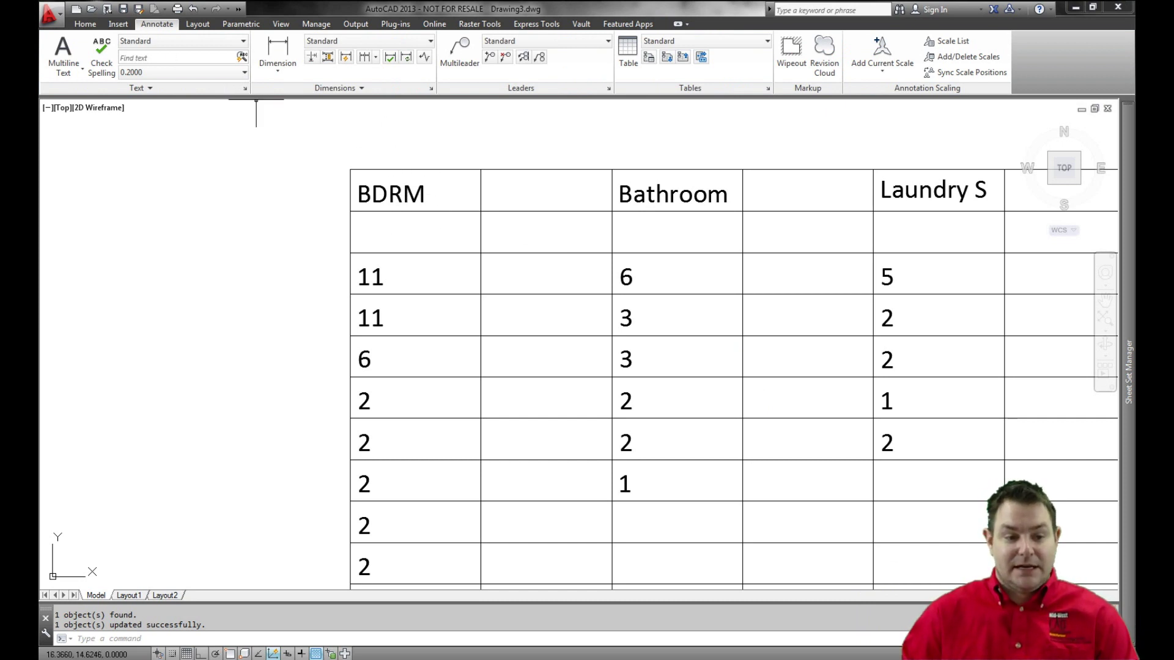
Launch Excel 2007 and reopen trim.xlsx from Recent Documents to confirm the BDRM header.
key("super")
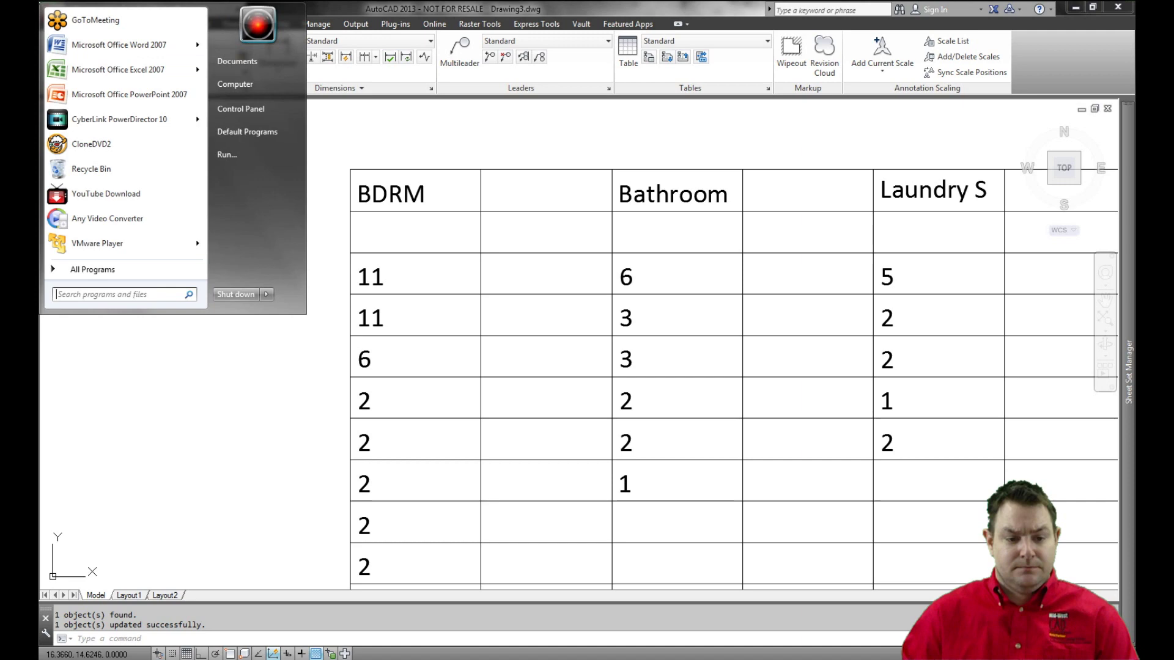
left_click(89, 71)
left_click(219, 70)
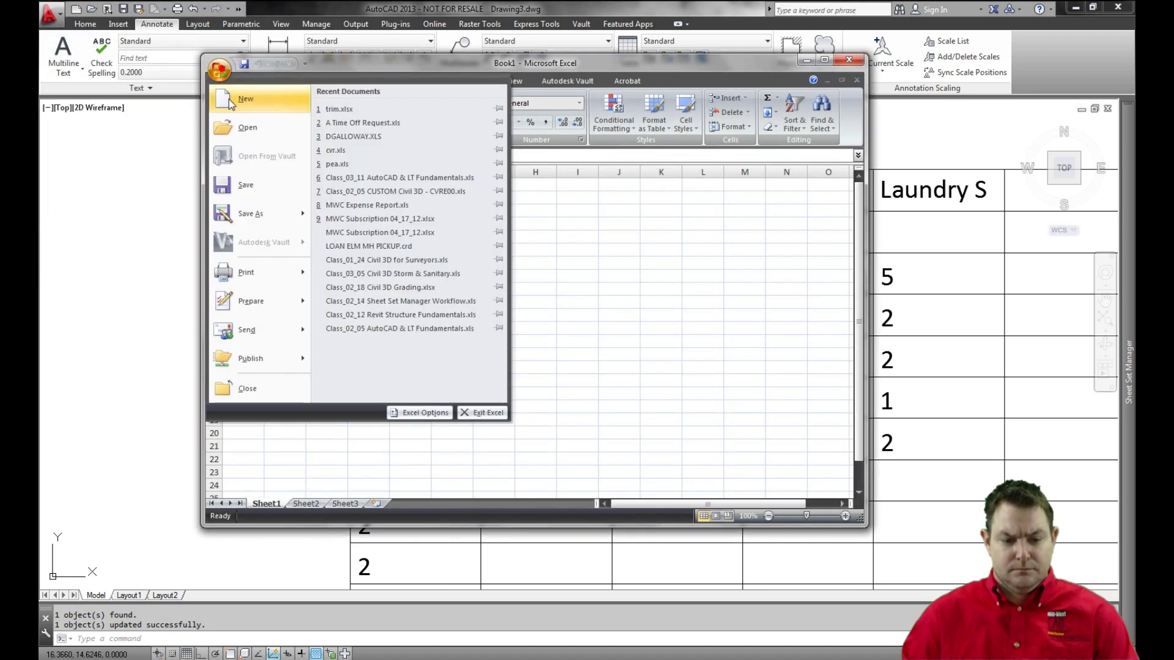
left_click(336, 110)
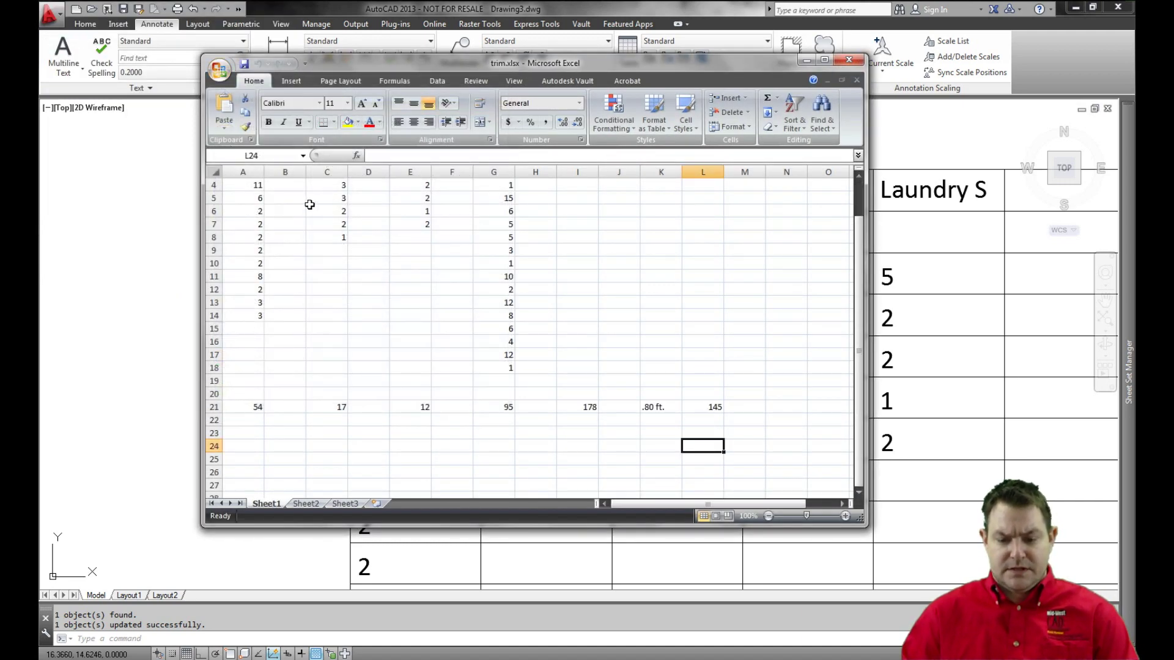
left_click_drag(858, 352, 858, 321)
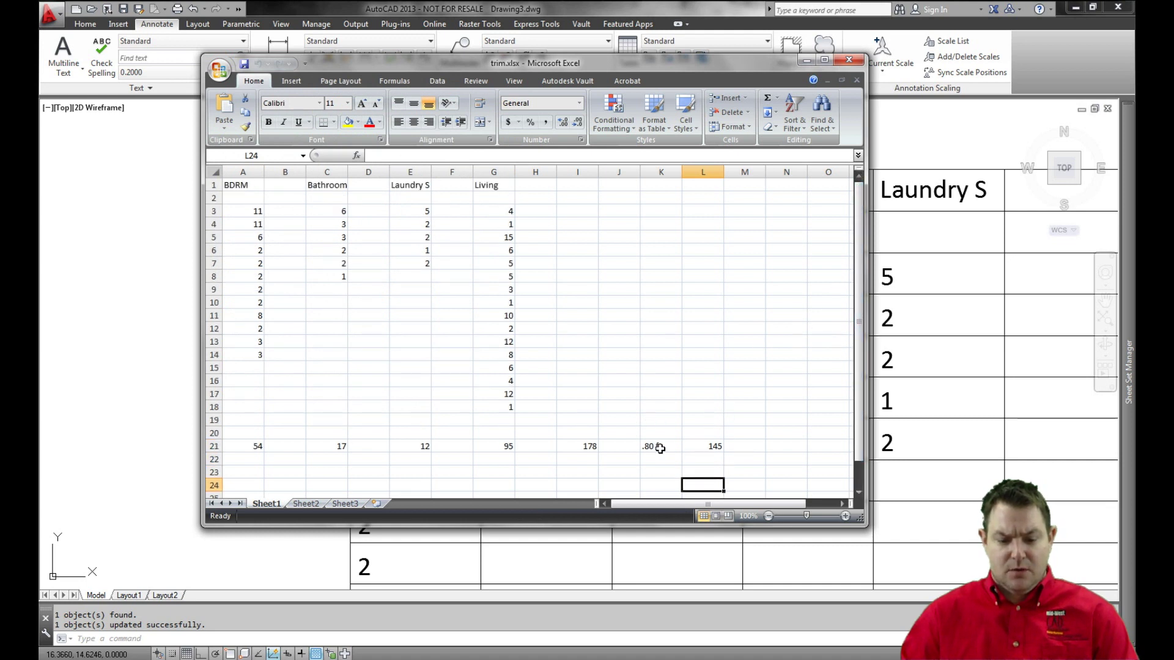
left_click(621, 505)
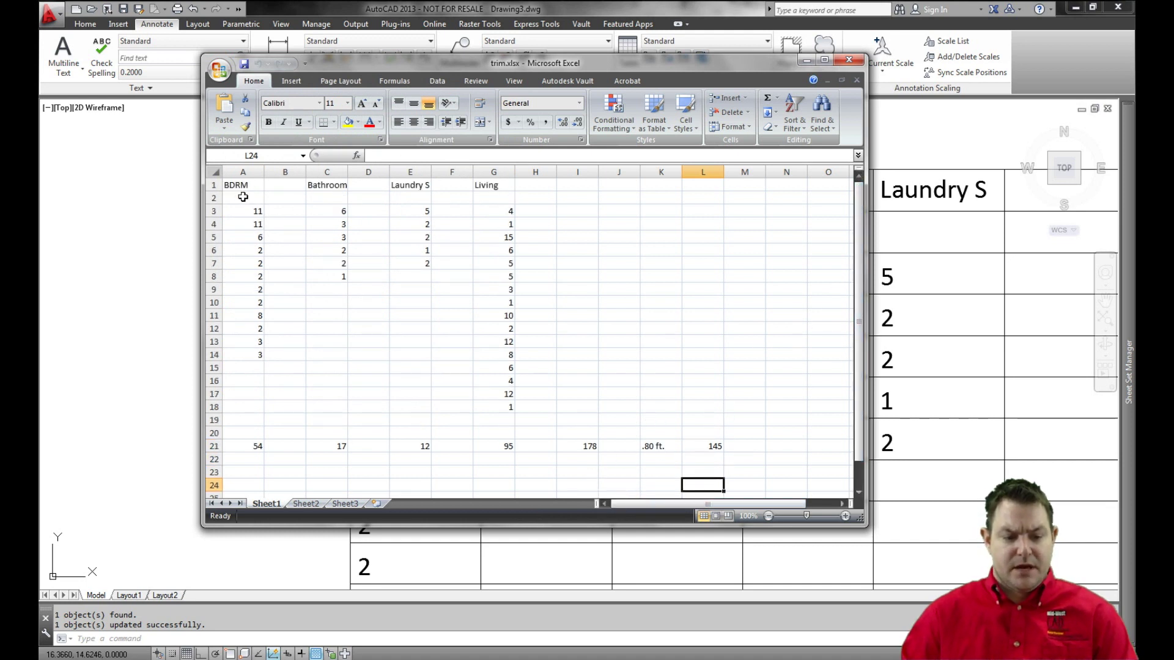